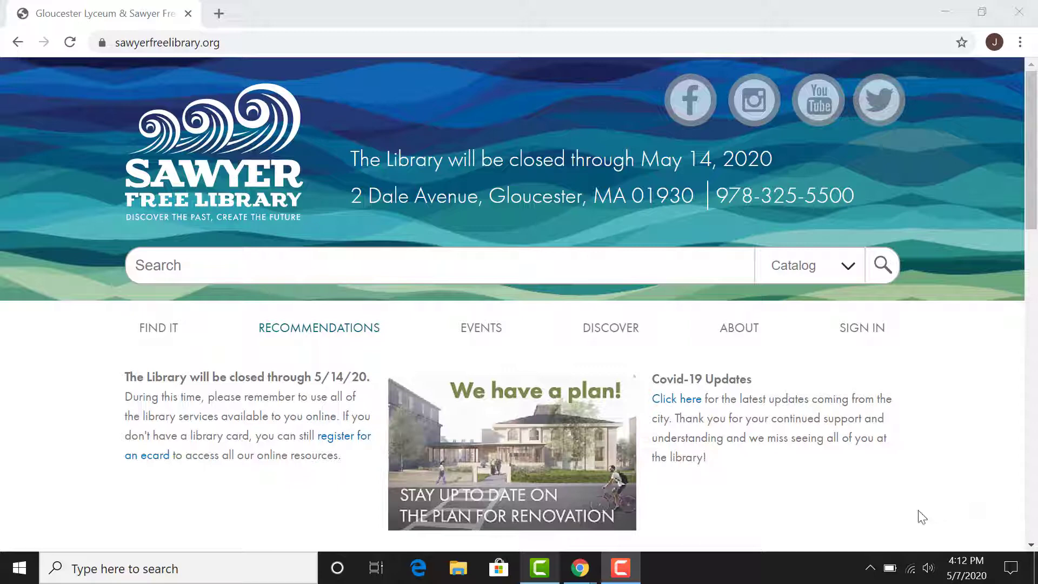
Open the U.S. History in Context database from the U-Z section of the library's research resources
{"action": "mouse_move", "coordinate": [597, 330]}
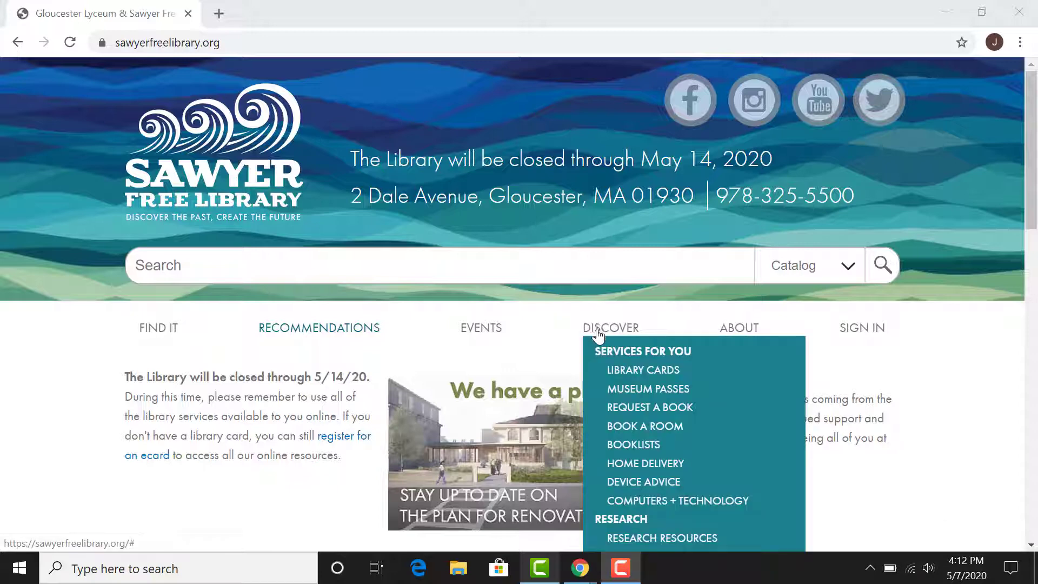
{"action": "left_click", "coordinate": [633, 540]}
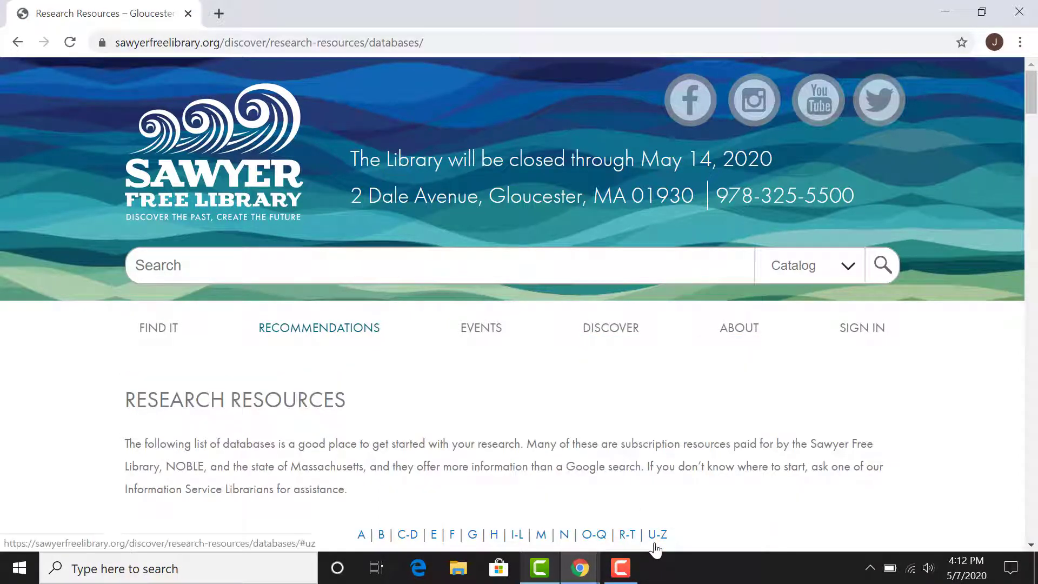
{"action": "left_click", "coordinate": [658, 534]}
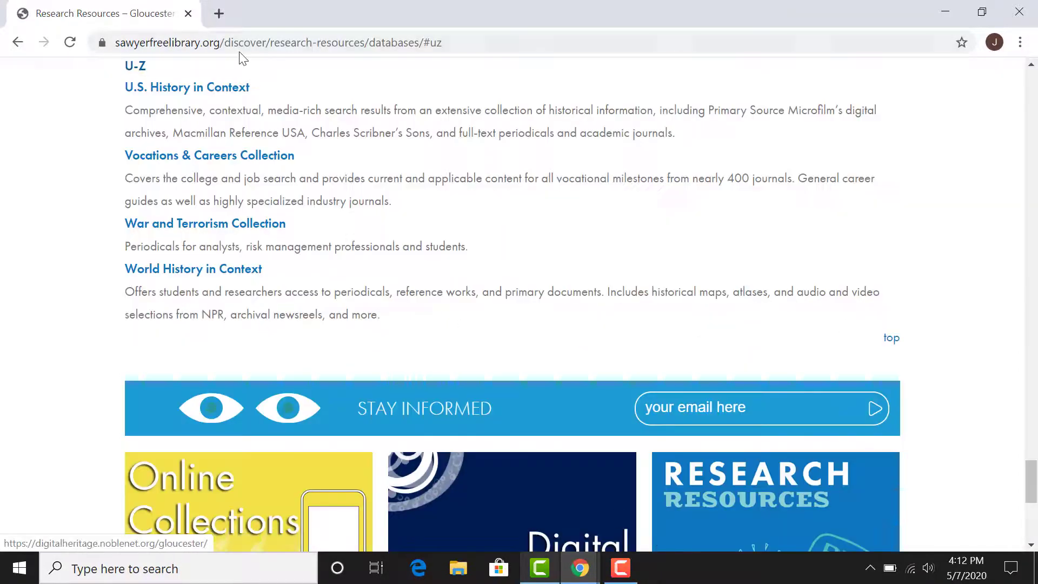
{"action": "left_click", "coordinate": [219, 89]}
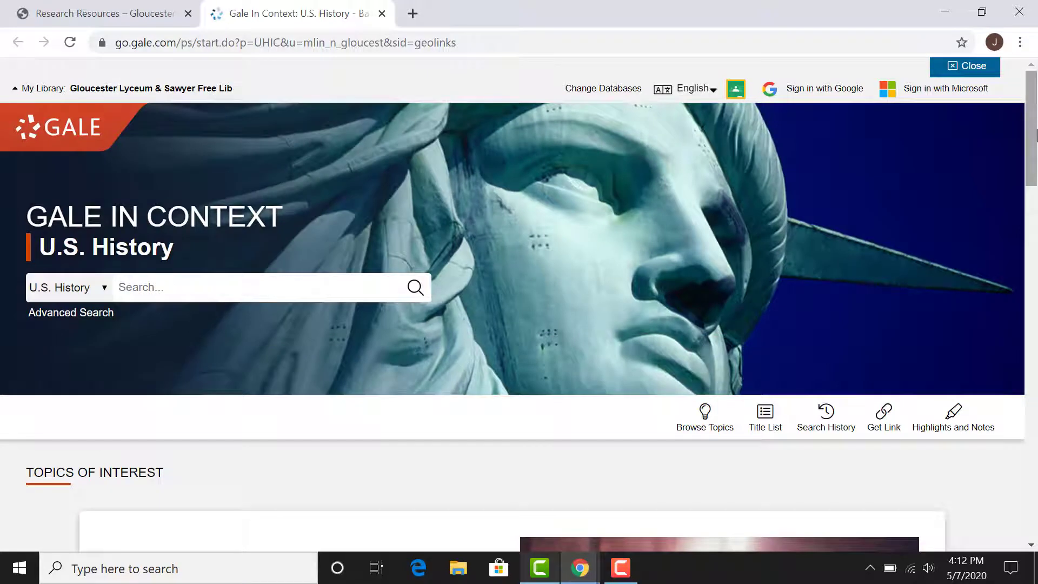
Look through the featured Topics of Interest and the Browse Topics categories on the U.S. History home page
{"action": "scroll", "coordinate": [1035, 145], "scroll_direction": "down", "scroll_amount": 1}
{"action": "left_click_drag", "start_coordinate": [1035, 145], "coordinate": [1035, 205]}
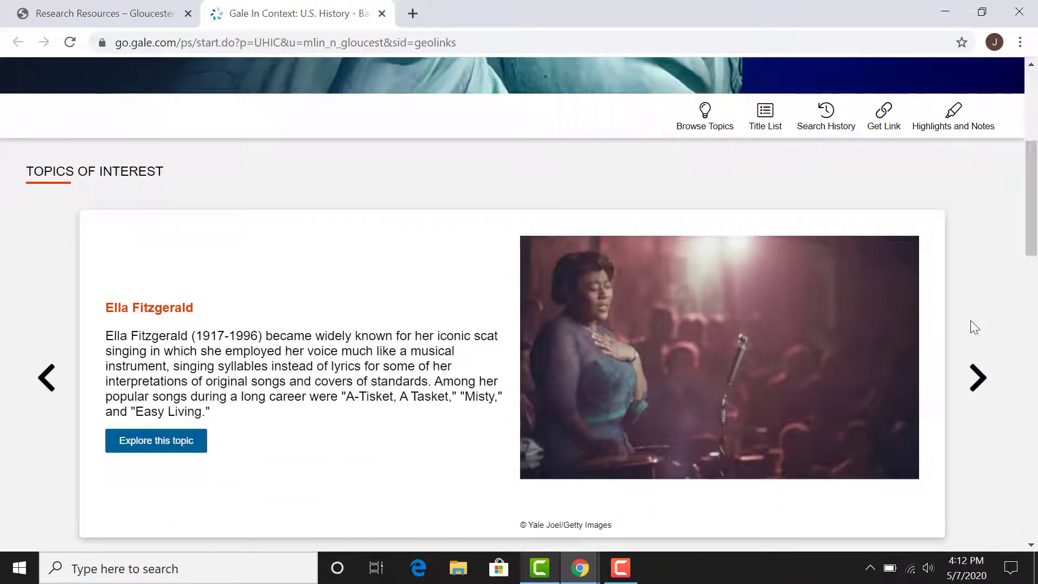
{"action": "left_click", "coordinate": [974, 375]}
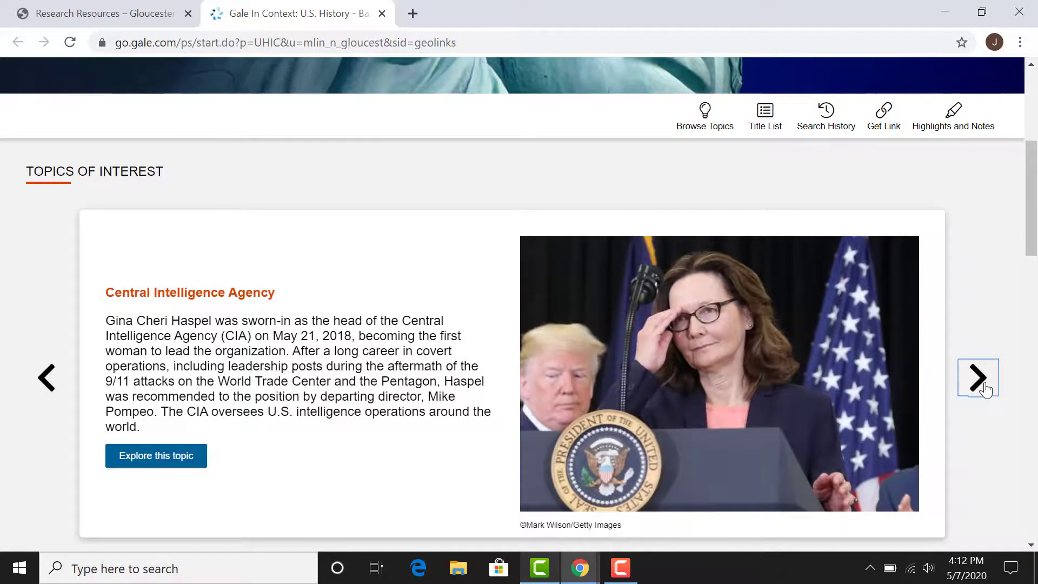
{"action": "left_click", "coordinate": [985, 388]}
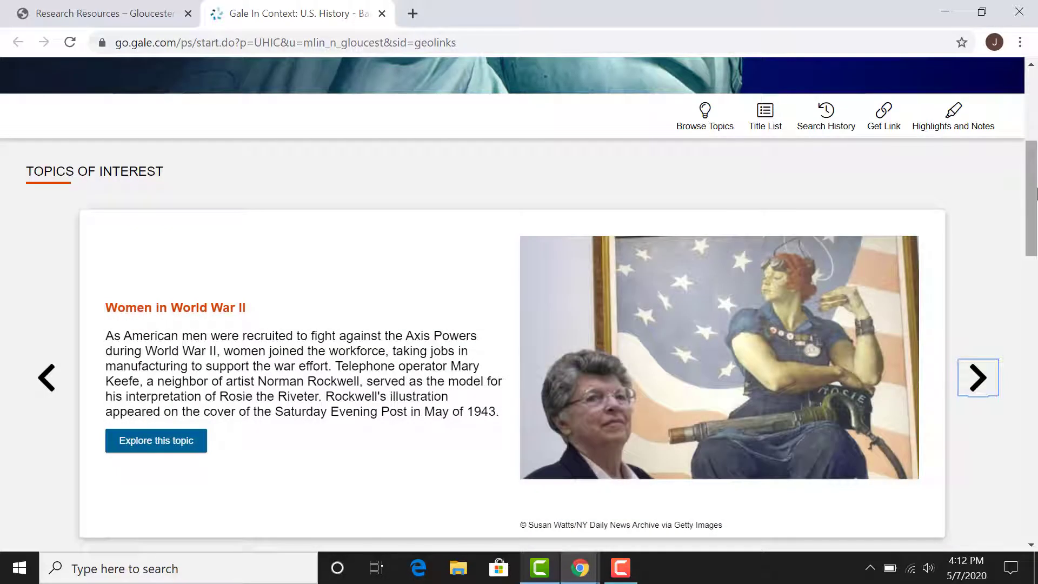
{"action": "left_click_drag", "start_coordinate": [1035, 193], "coordinate": [1034, 273]}
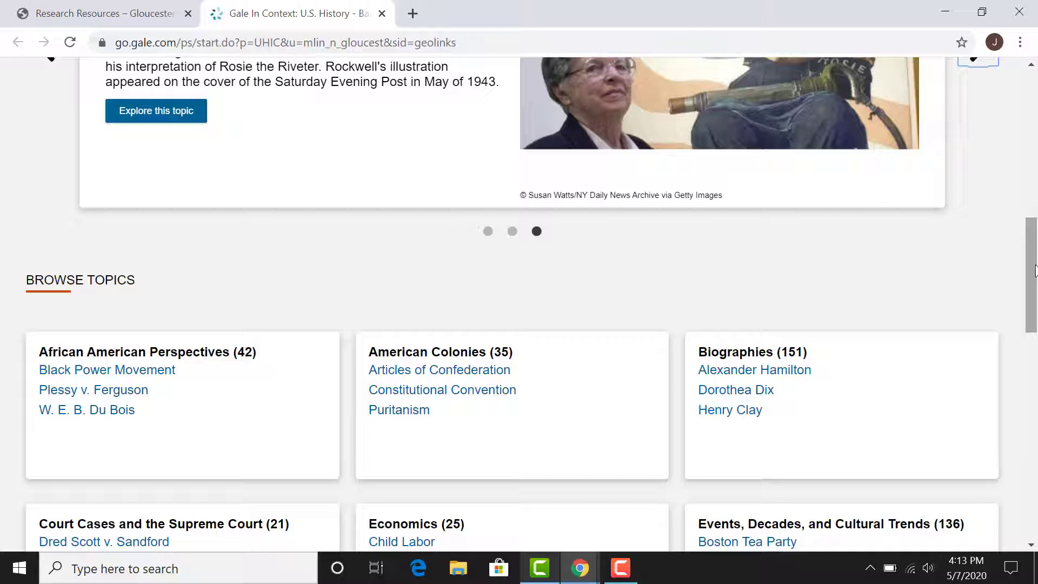
{"action": "left_click_drag", "start_coordinate": [1035, 270], "coordinate": [1034, 70]}
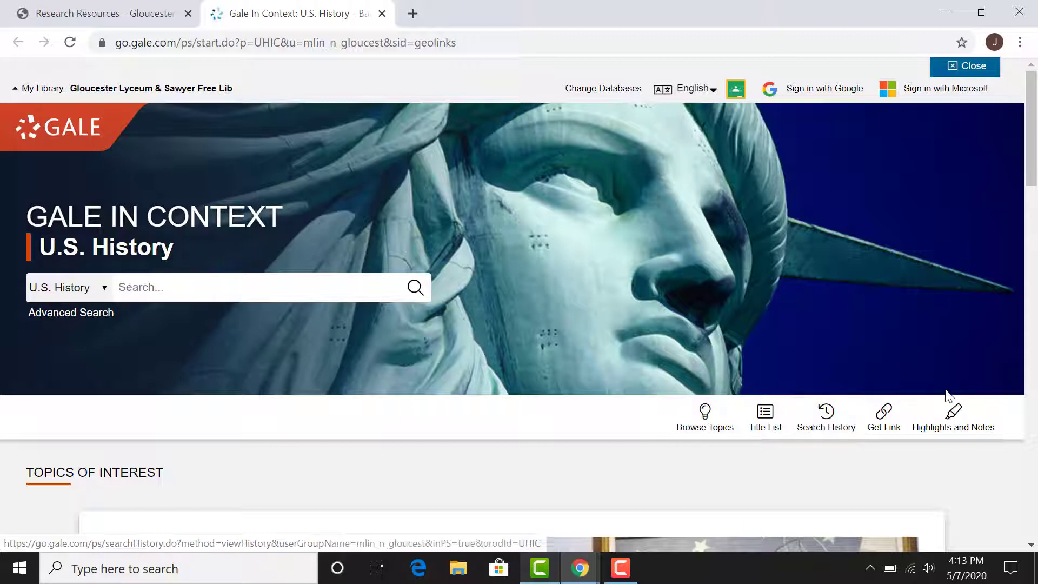
Open the Pocahontas topic from the full list of browsable topics and display its complete overview article
{"action": "left_click", "coordinate": [726, 430]}
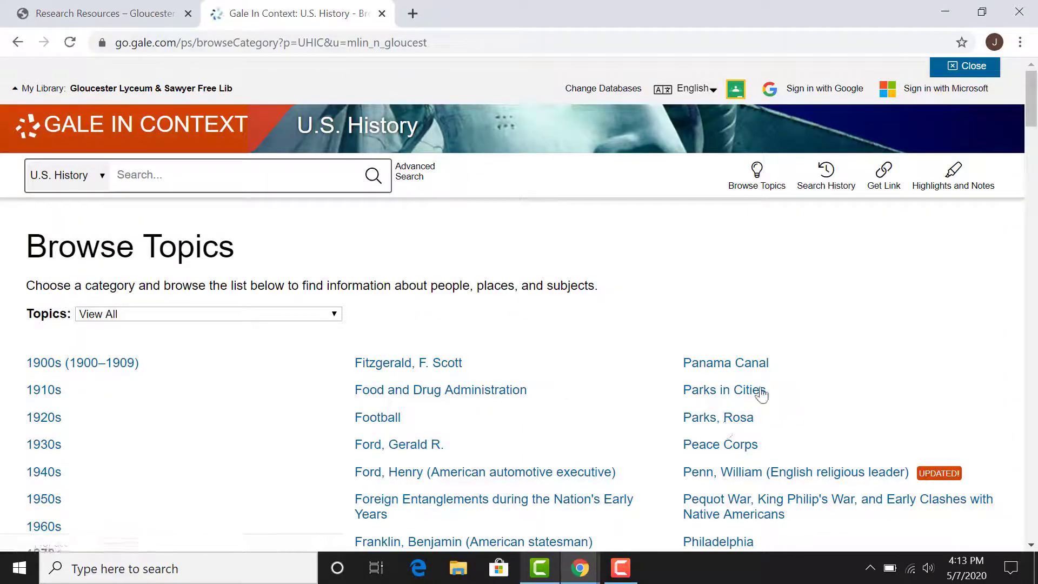
{"action": "left_click_drag", "start_coordinate": [1035, 111], "coordinate": [1015, 127]}
{"action": "scroll", "coordinate": [1015, 127], "scroll_direction": "down", "scroll_amount": 2}
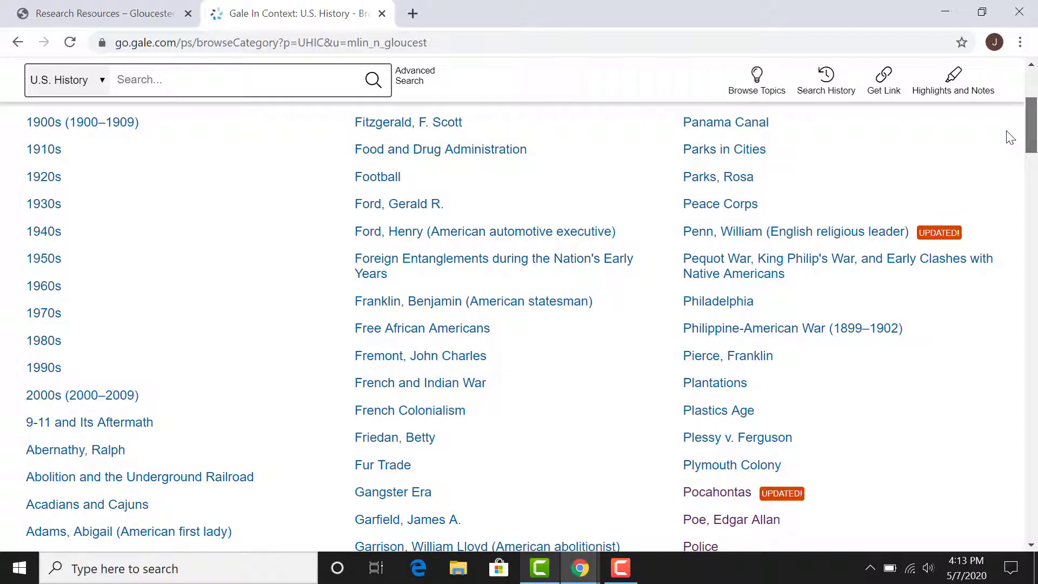
{"action": "scroll", "coordinate": [1009, 140], "scroll_direction": "down", "scroll_amount": 3}
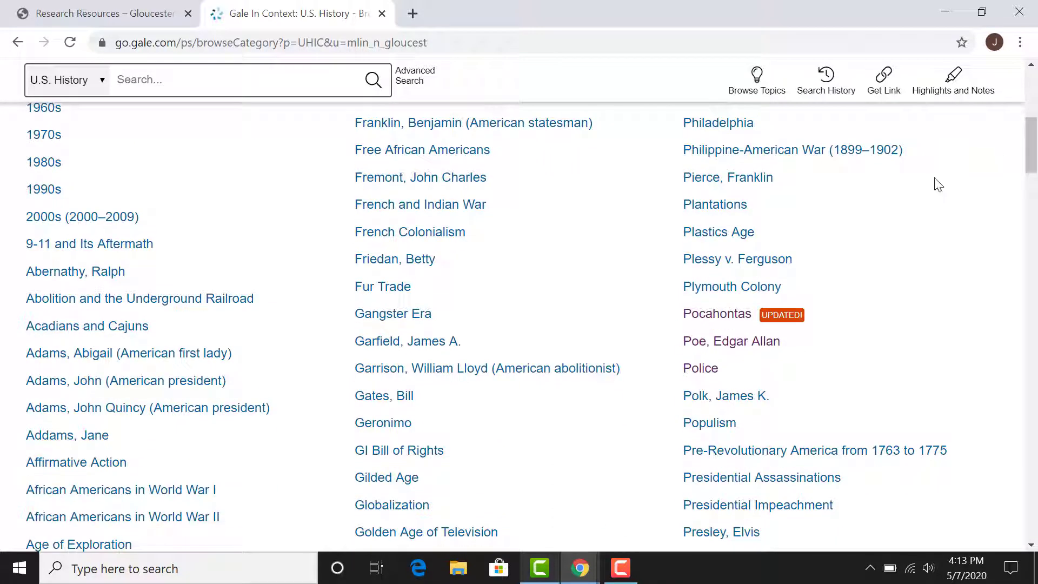
{"action": "left_click", "coordinate": [702, 316]}
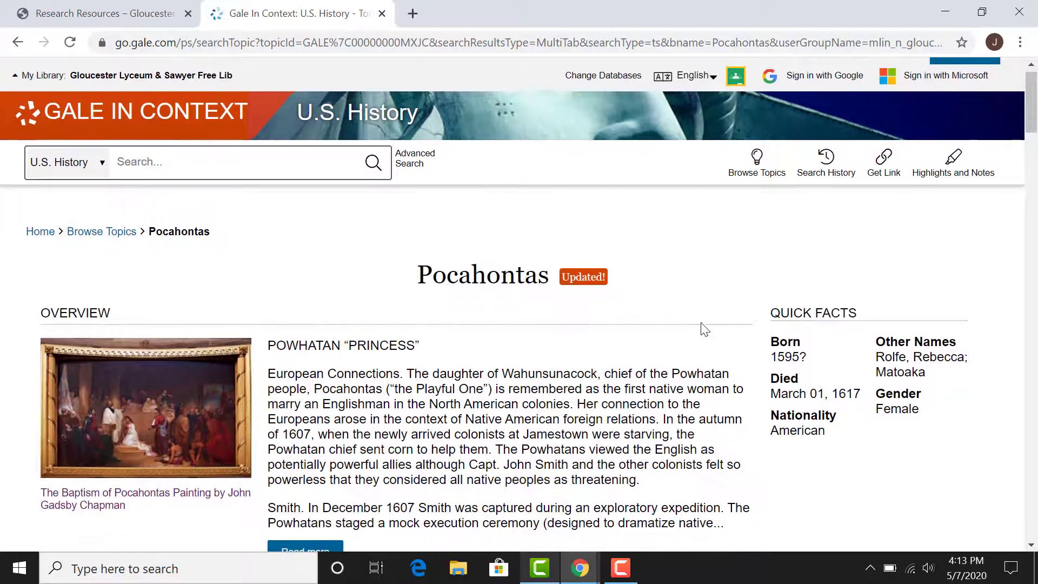
{"action": "left_click_drag", "start_coordinate": [1030, 108], "coordinate": [1030, 123]}
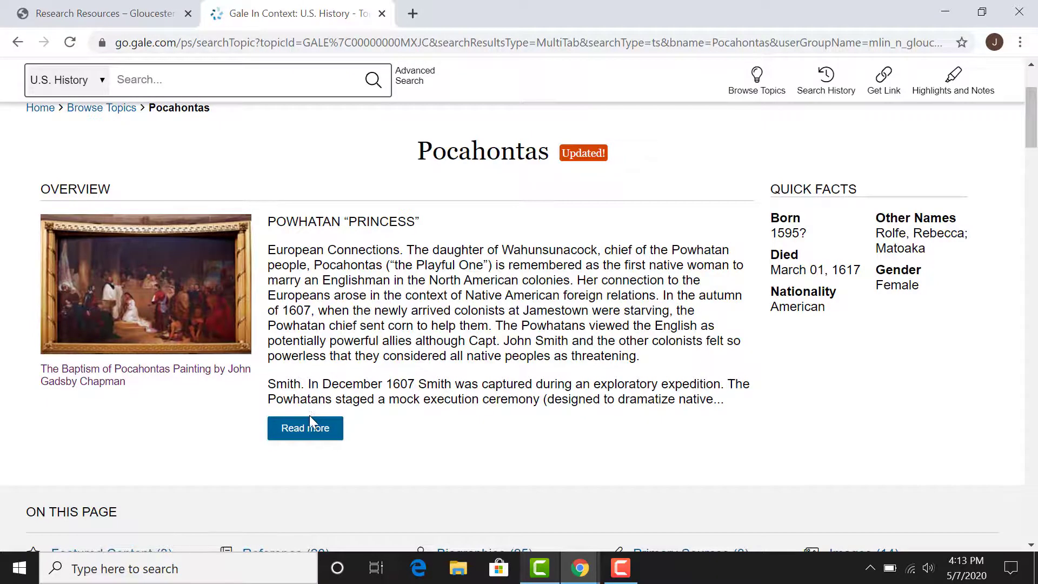
{"action": "left_click", "coordinate": [309, 433]}
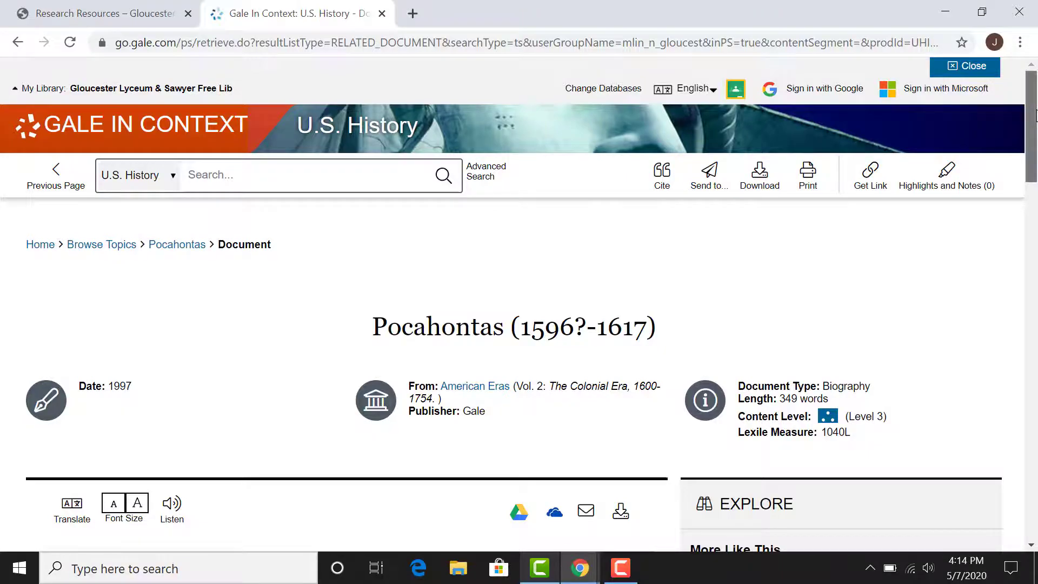
Review the Pocahontas article through to its source citation and enlarge the article's font size
{"action": "scroll", "coordinate": [1034, 151], "scroll_direction": "down", "scroll_amount": 2}
{"action": "left_click_drag", "start_coordinate": [1034, 151], "coordinate": [1025, 400]}
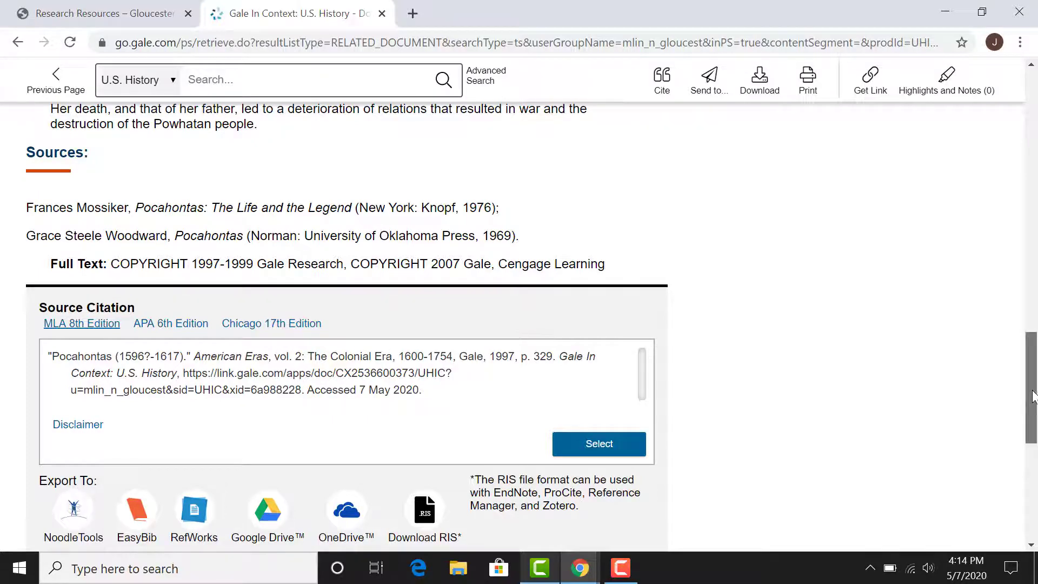
{"action": "left_click_drag", "start_coordinate": [1026, 401], "coordinate": [1027, 179]}
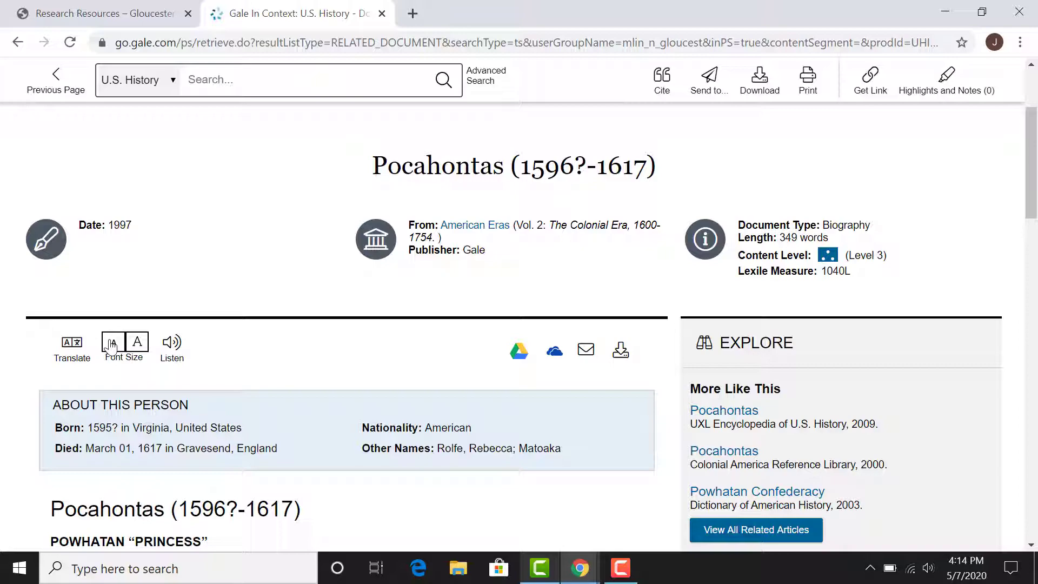
{"action": "left_click", "coordinate": [137, 341]}
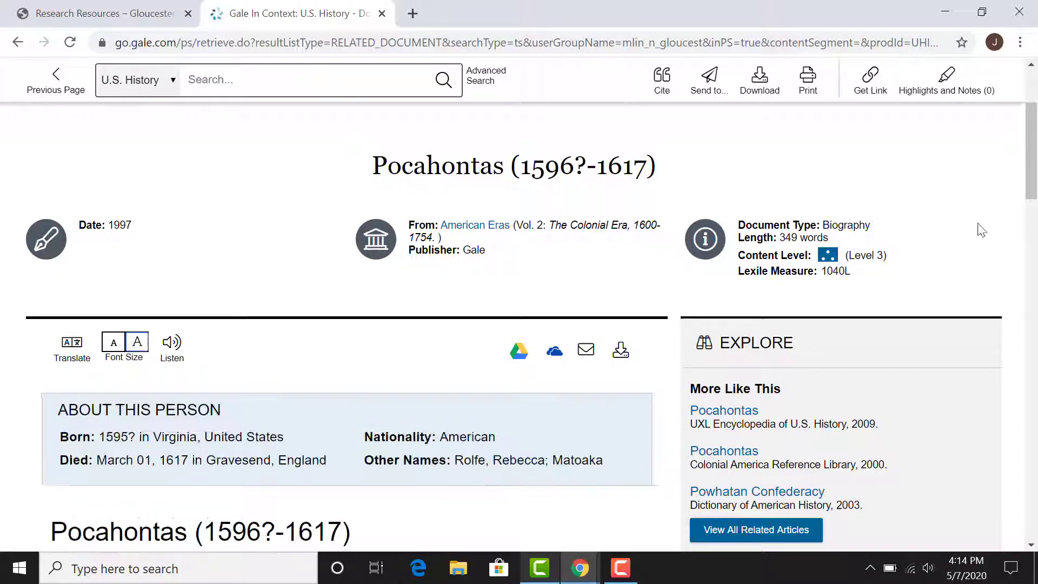
Preview a German translation of the Pocahontas article
{"action": "mouse_move", "coordinate": [1030, 170]}
{"action": "left_mouse_down"}
{"action": "mouse_move", "coordinate": [1027, 329]}
{"action": "mouse_move", "coordinate": [1015, 160]}
{"action": "left_mouse_up"}
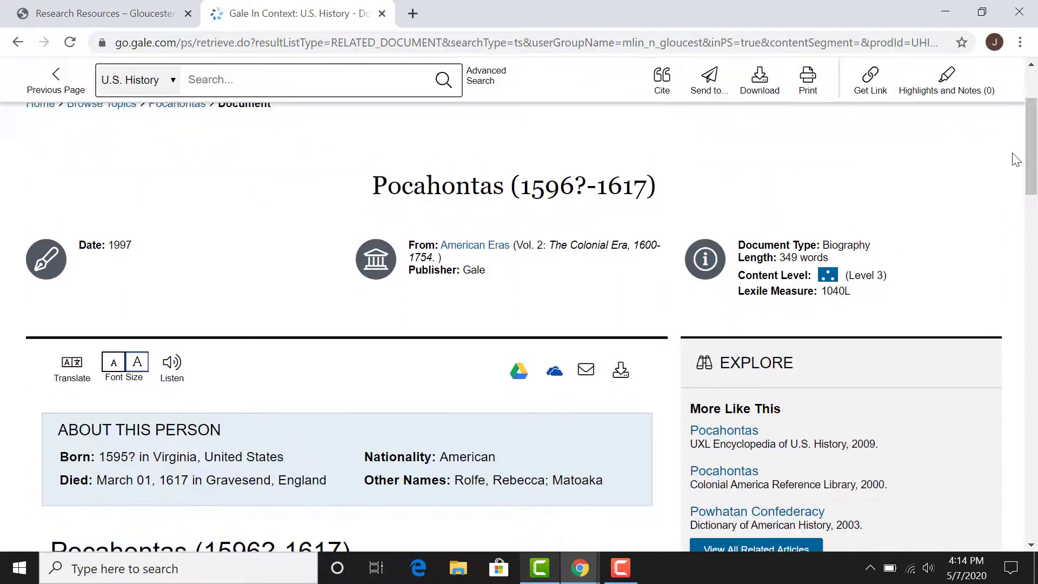
{"action": "left_click", "coordinate": [76, 370]}
{"action": "left_click", "coordinate": [168, 439]}
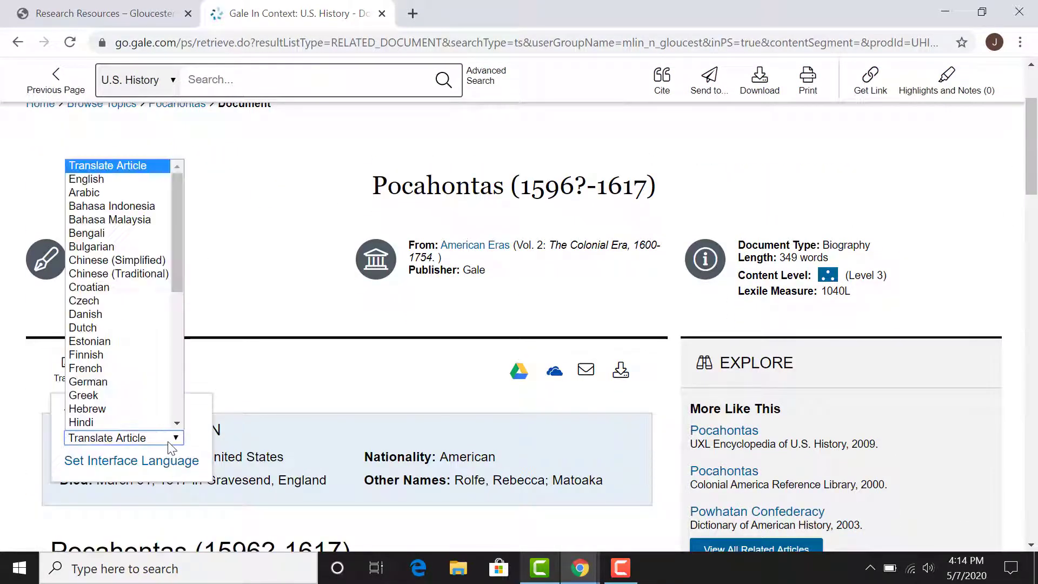
{"action": "scroll", "coordinate": [108, 389], "scroll_direction": "down", "scroll_amount": 1}
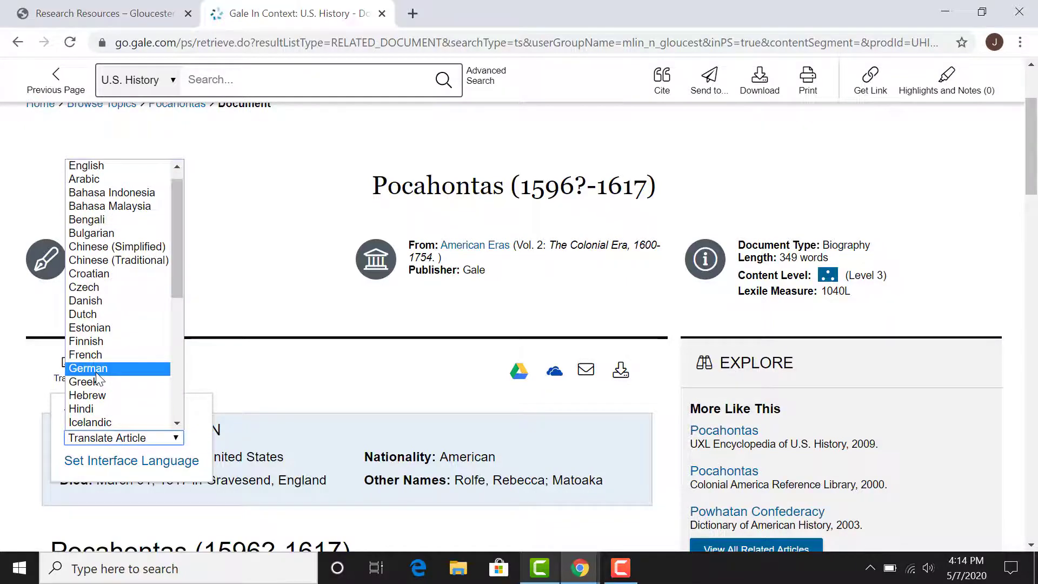
{"action": "left_click", "coordinate": [97, 372]}
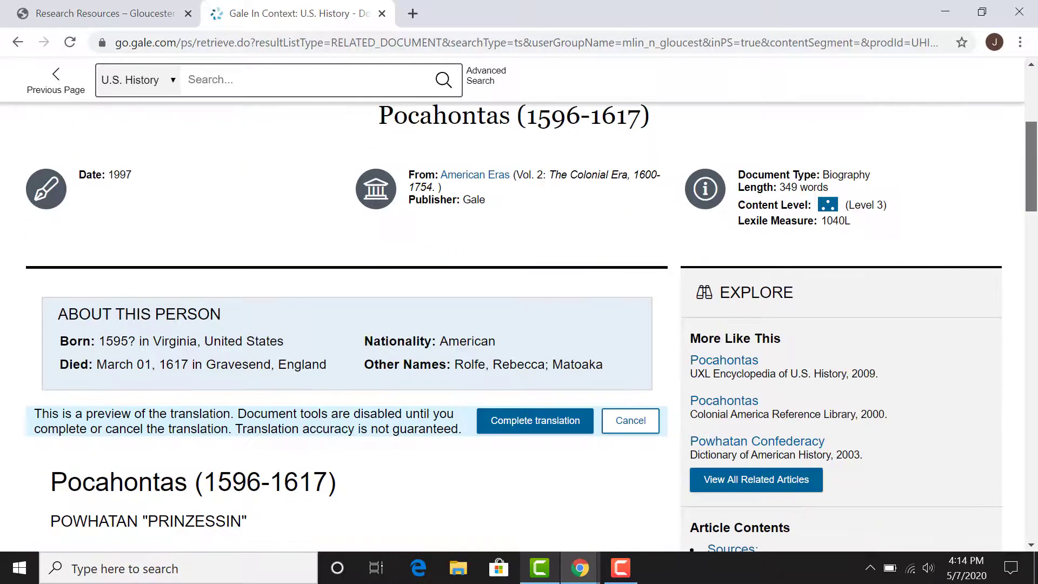
Look through the translated article text and disclaimer, and cancel the German translation
{"action": "left_click_drag", "start_coordinate": [1035, 182], "coordinate": [1035, 346]}
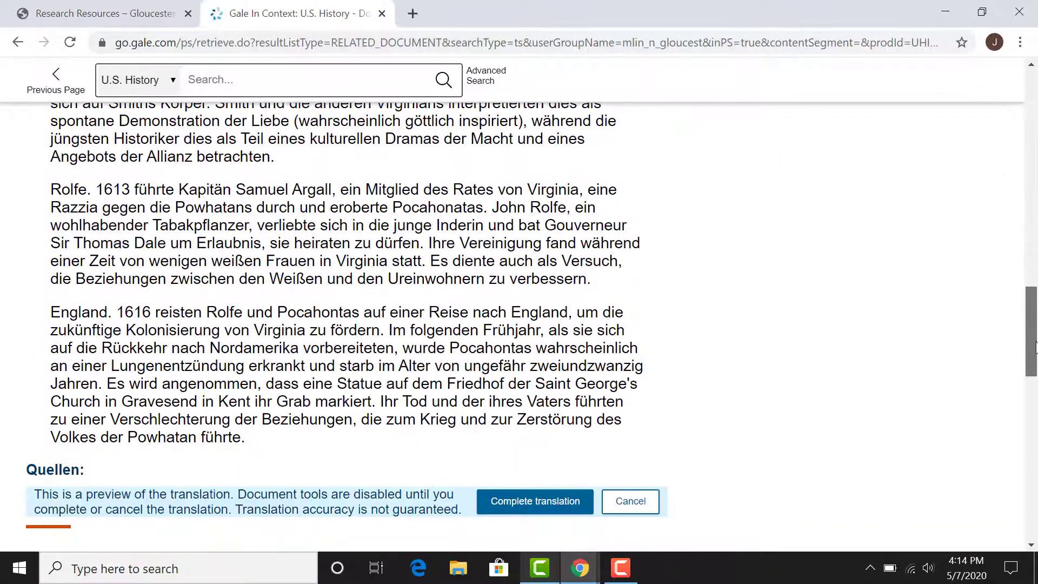
{"action": "scroll", "coordinate": [920, 349], "scroll_direction": "up", "scroll_amount": 12}
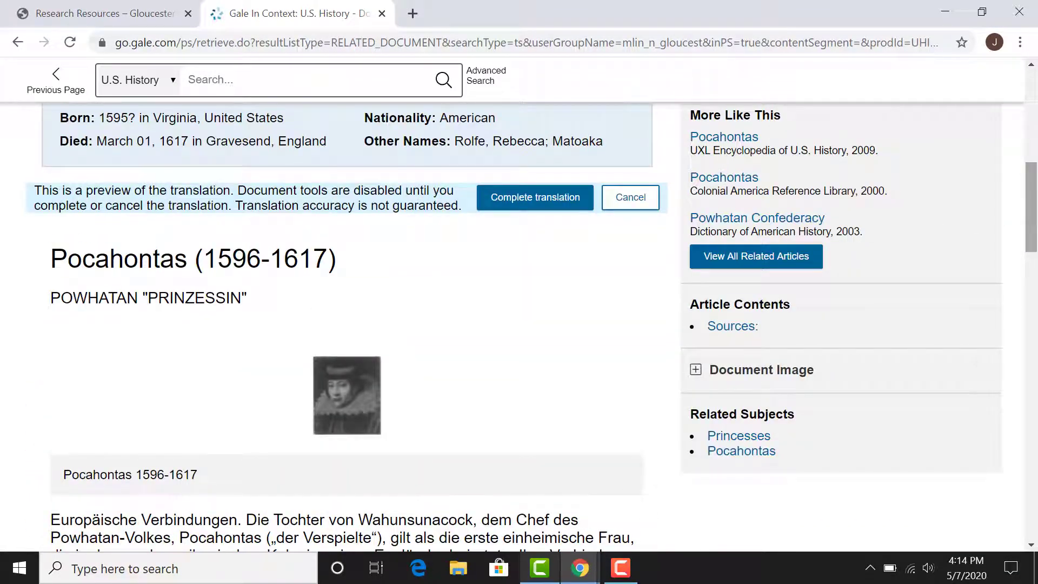
{"action": "scroll", "coordinate": [519, 325], "scroll_direction": "up", "scroll_amount": 6}
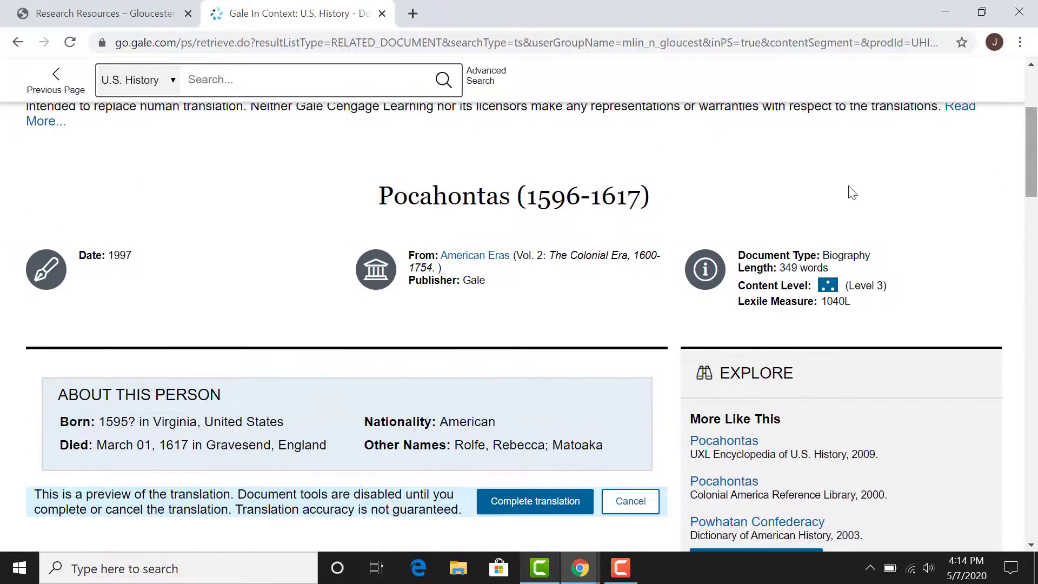
{"action": "left_click_drag", "start_coordinate": [1034, 129], "coordinate": [1036, 178]}
{"action": "scroll", "coordinate": [1035, 179], "scroll_direction": "up", "scroll_amount": 8}
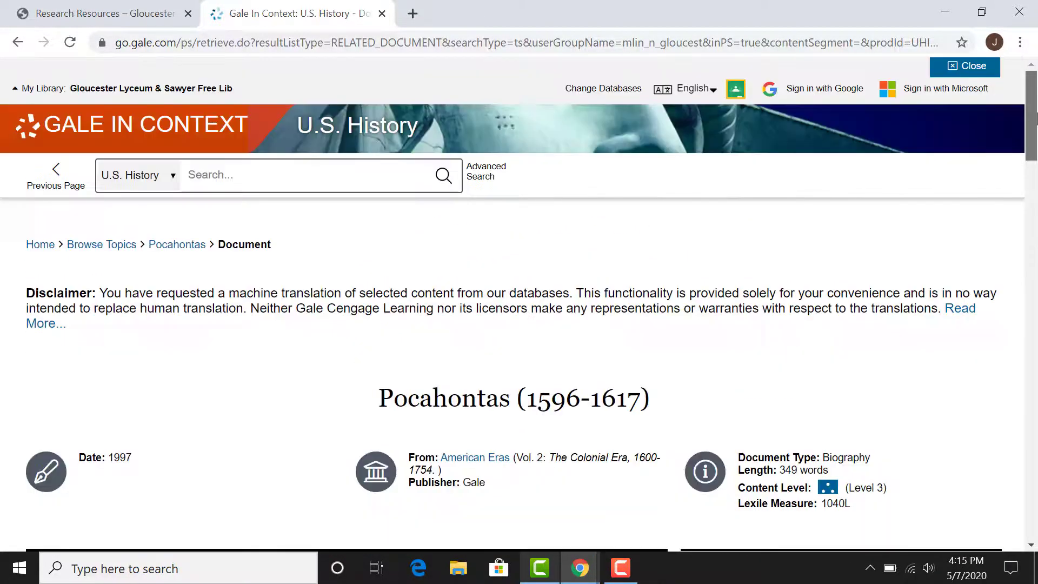
{"action": "scroll", "coordinate": [1035, 179], "scroll_direction": "down", "scroll_amount": 4}
{"action": "scroll", "coordinate": [1036, 178], "scroll_direction": "down", "scroll_amount": 3}
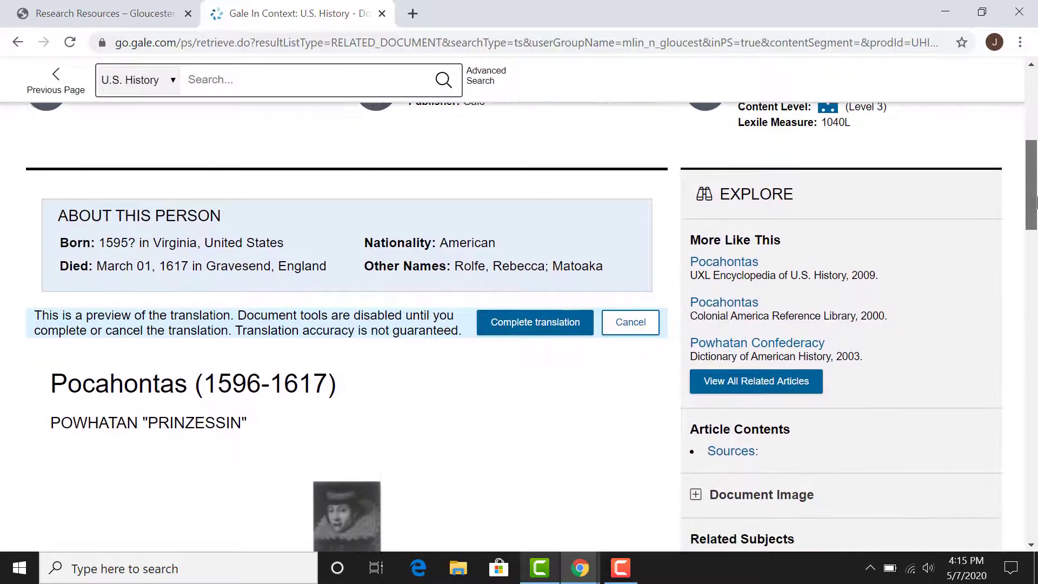
{"action": "left_click", "coordinate": [623, 323]}
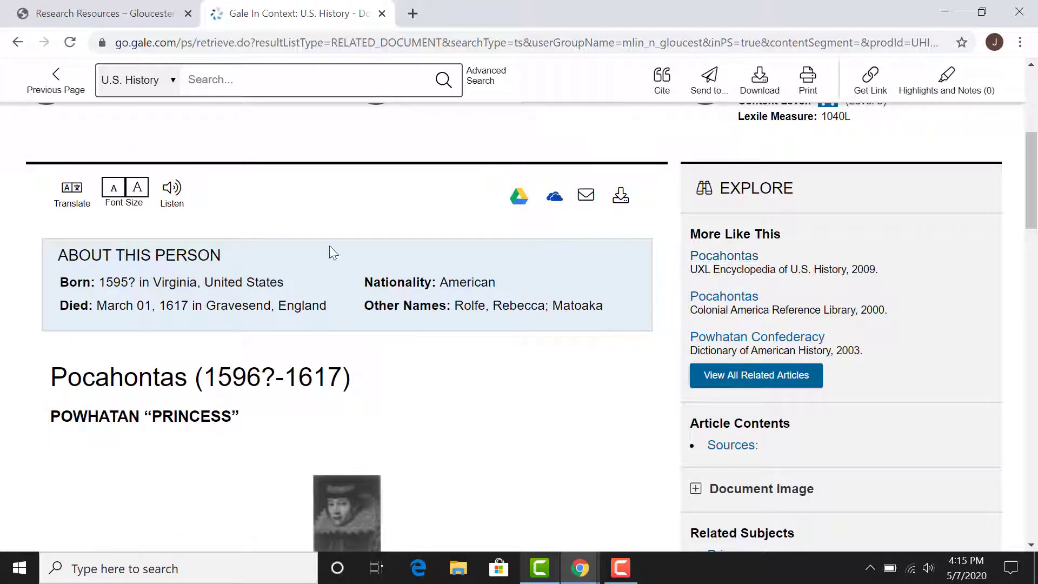
Play the read-aloud audio of the Pocahontas article and pause it
{"action": "left_click", "coordinate": [169, 197]}
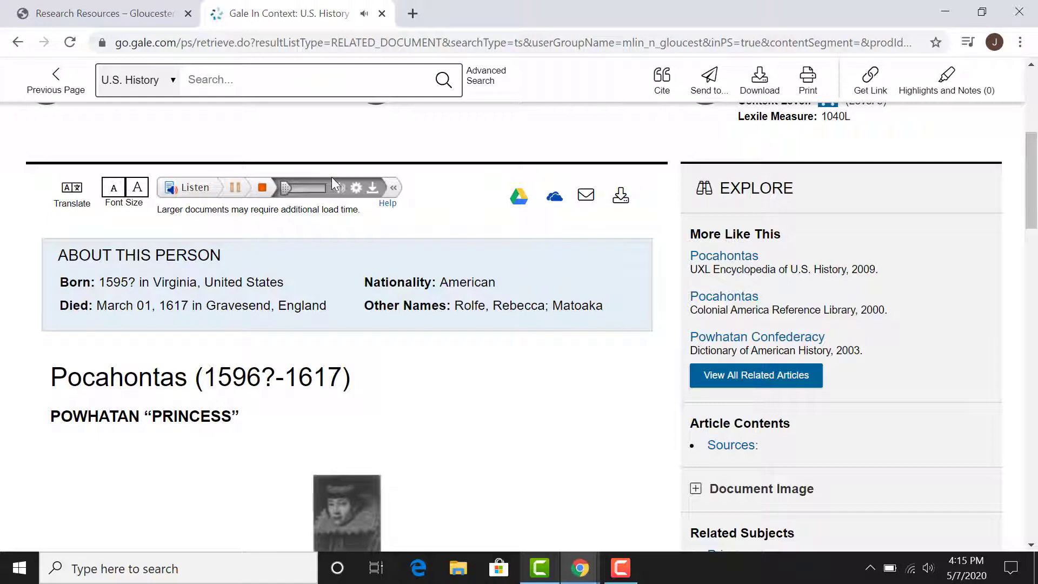
{"action": "left_click", "coordinate": [234, 188]}
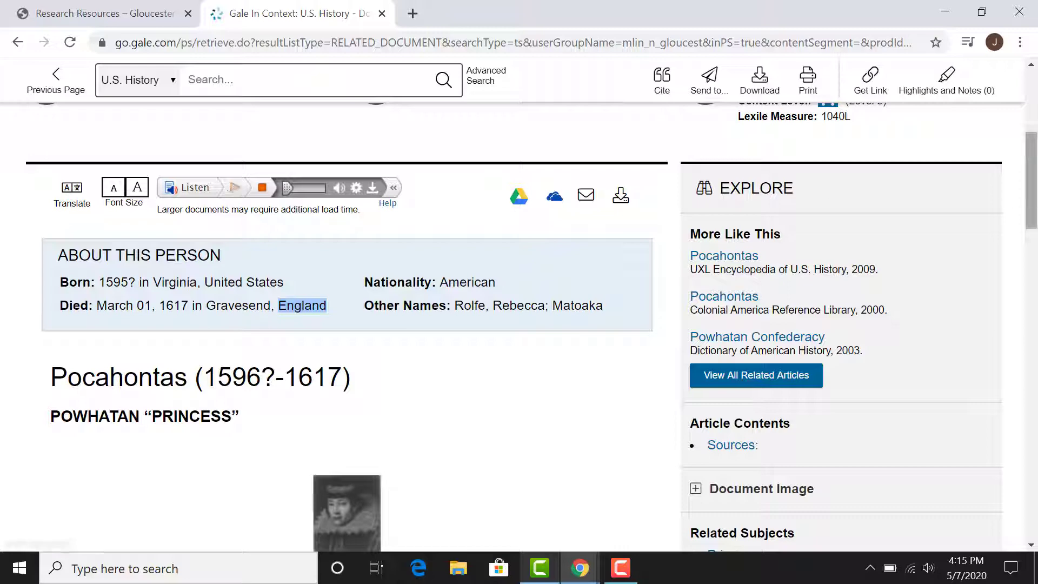
Search the U.S. History database for "blackburn, howard"
{"action": "left_click_drag", "start_coordinate": [1032, 192], "coordinate": [1036, 130]}
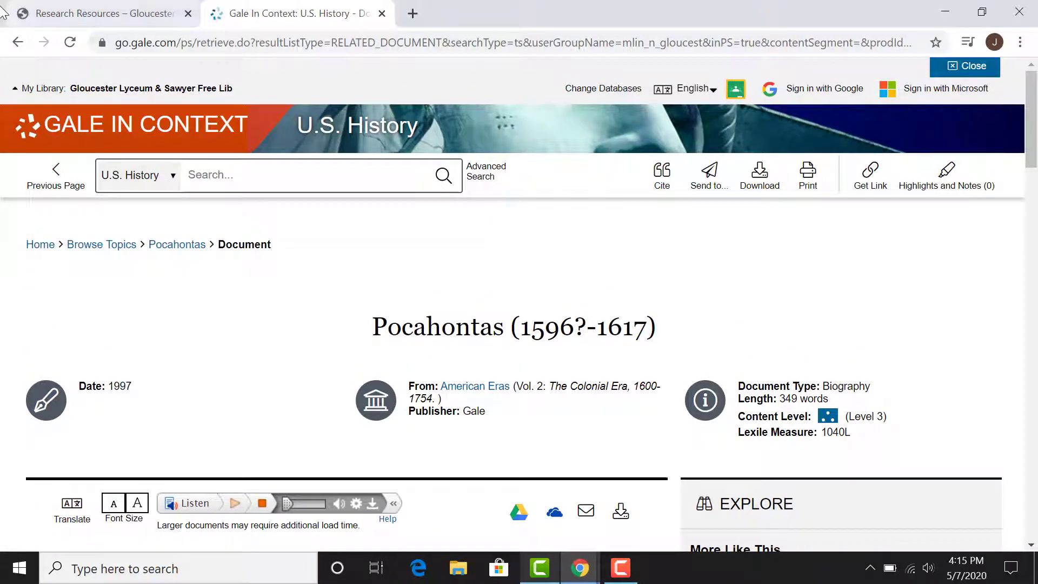
{"action": "left_click", "coordinate": [223, 176]}
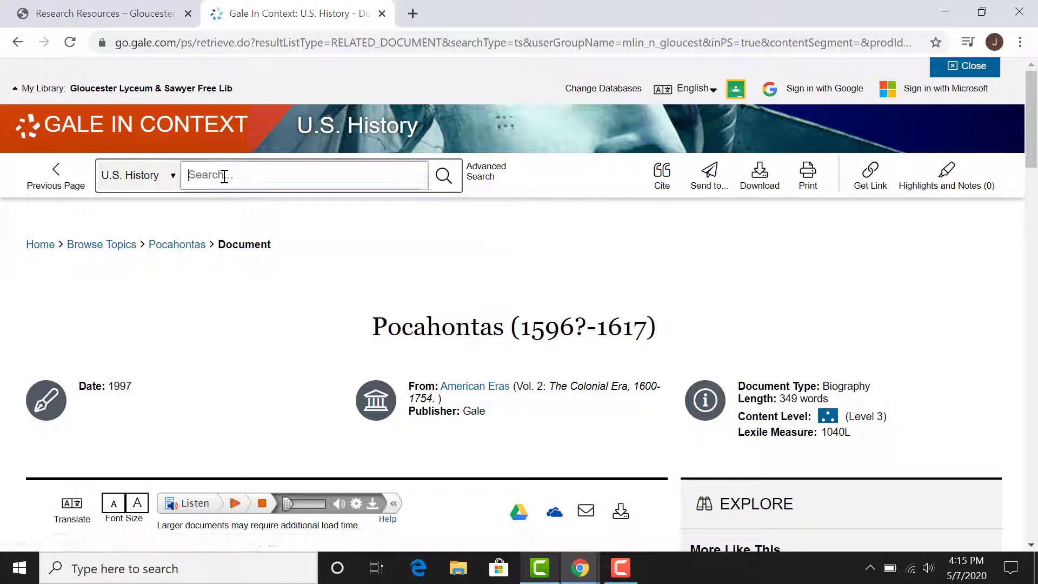
{"action": "type", "text": "h"}
{"action": "key", "text": "BackSpace"}
{"action": "type", "text": "blackb"}
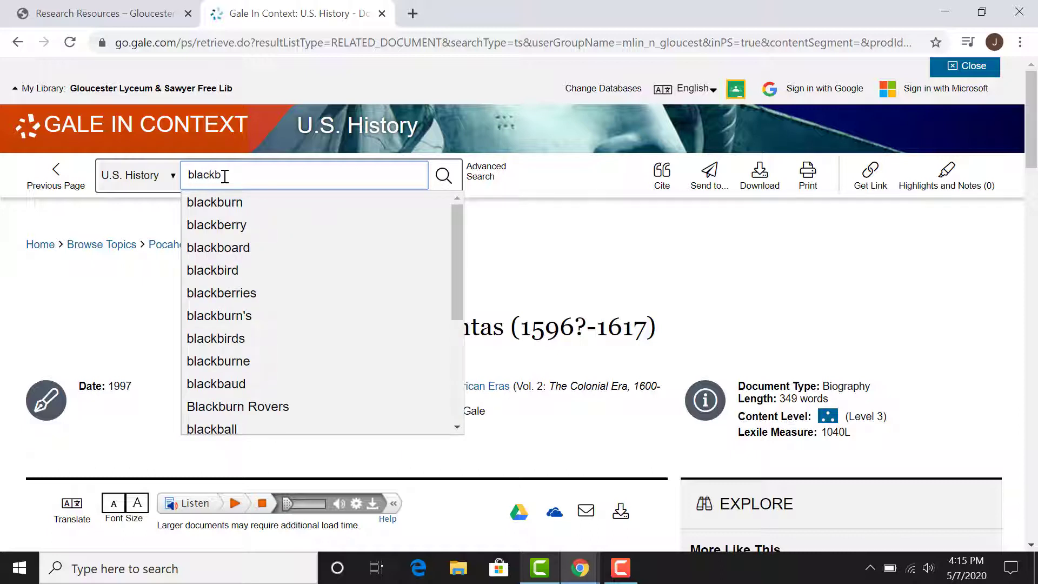
{"action": "type", "text": "urn, howard"}
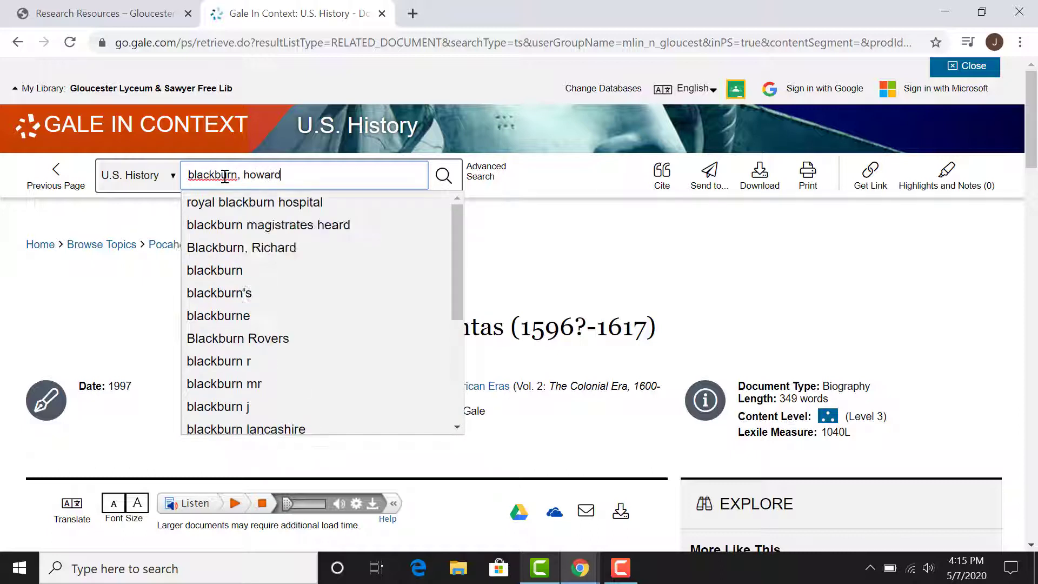
{"action": "key", "text": "Return"}
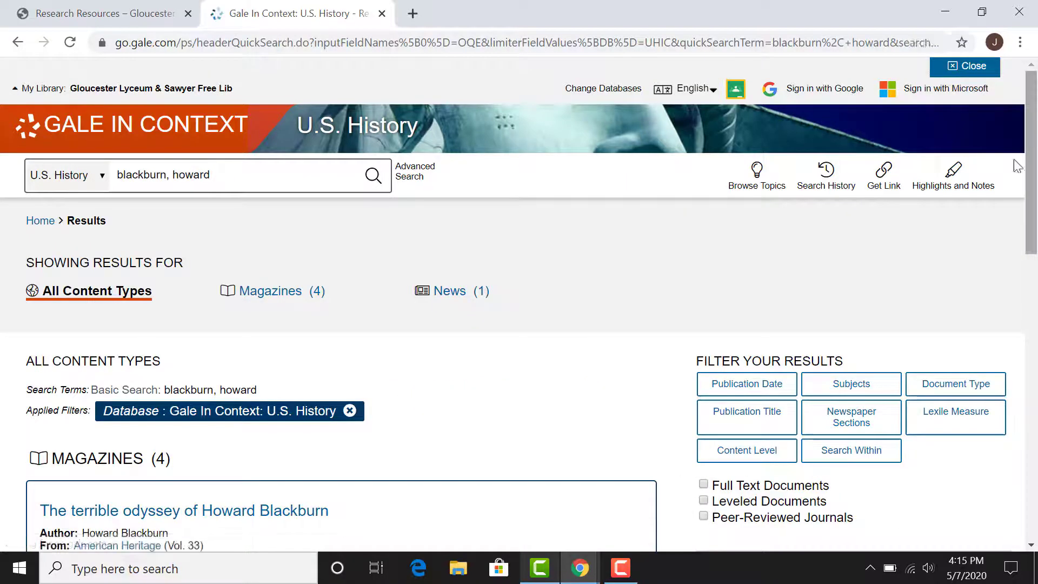
Set the start of the custom publication date range for the search results to 04/01/2010
{"action": "mouse_move", "coordinate": [1030, 196]}
{"action": "left_mouse_down"}
{"action": "mouse_move", "coordinate": [1024, 361]}
{"action": "mouse_move", "coordinate": [1001, 486]}
{"action": "mouse_move", "coordinate": [1035, 372]}
{"action": "mouse_move", "coordinate": [1036, 199]}
{"action": "left_mouse_up"}
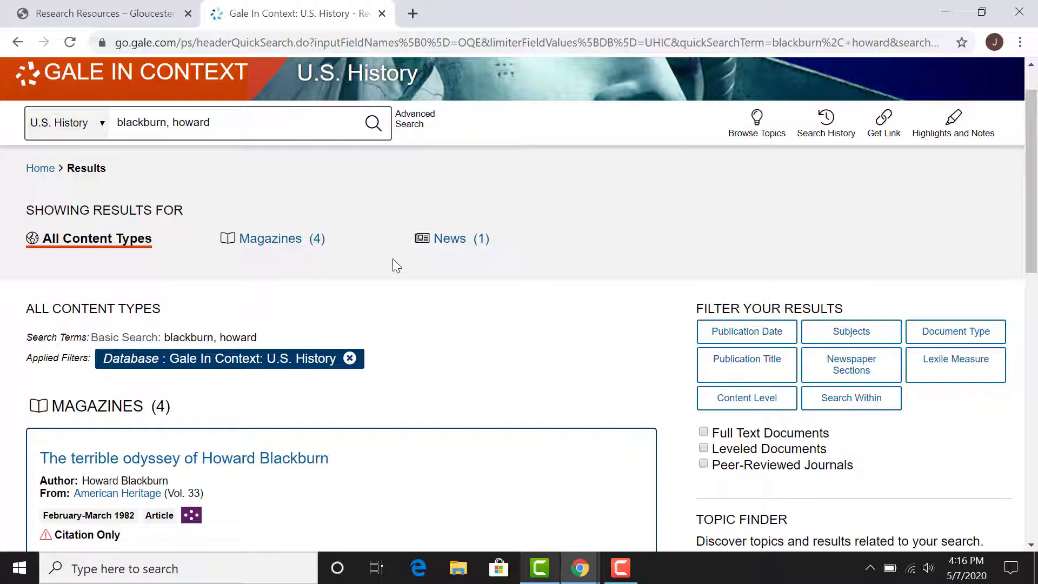
{"action": "left_click", "coordinate": [757, 334]}
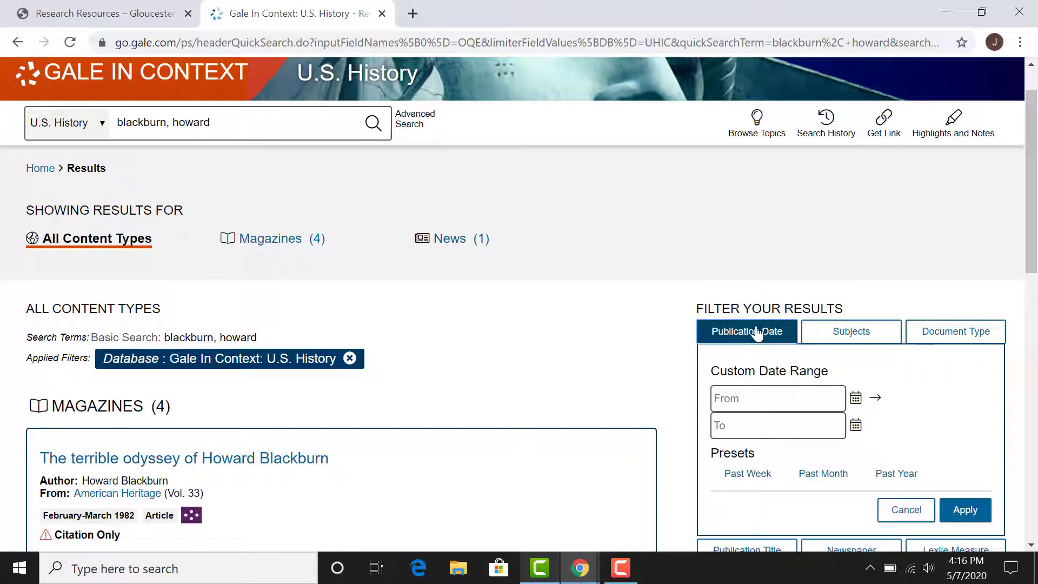
{"action": "left_click", "coordinate": [748, 398]}
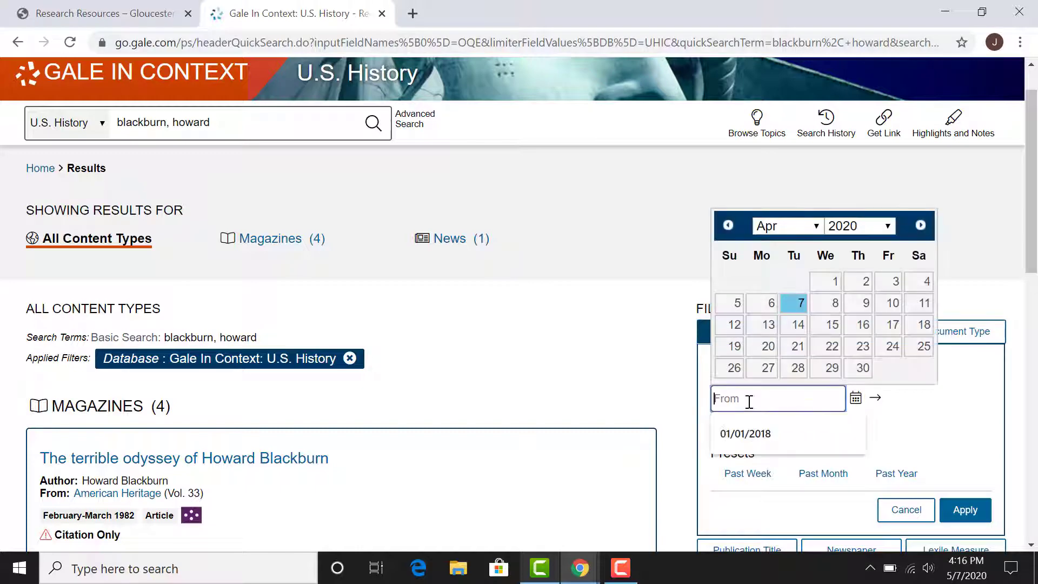
{"action": "left_click", "coordinate": [889, 226]}
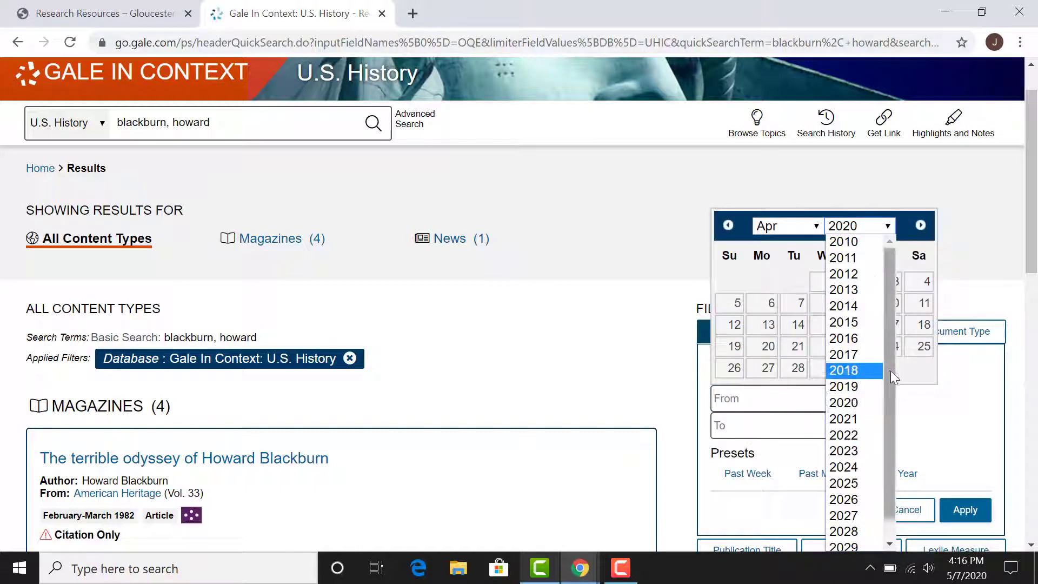
{"action": "scroll", "coordinate": [870, 423], "scroll_direction": "down", "scroll_amount": 1}
{"action": "scroll", "coordinate": [867, 459], "scroll_direction": "up", "scroll_amount": 1}
{"action": "left_click", "coordinate": [843, 239]}
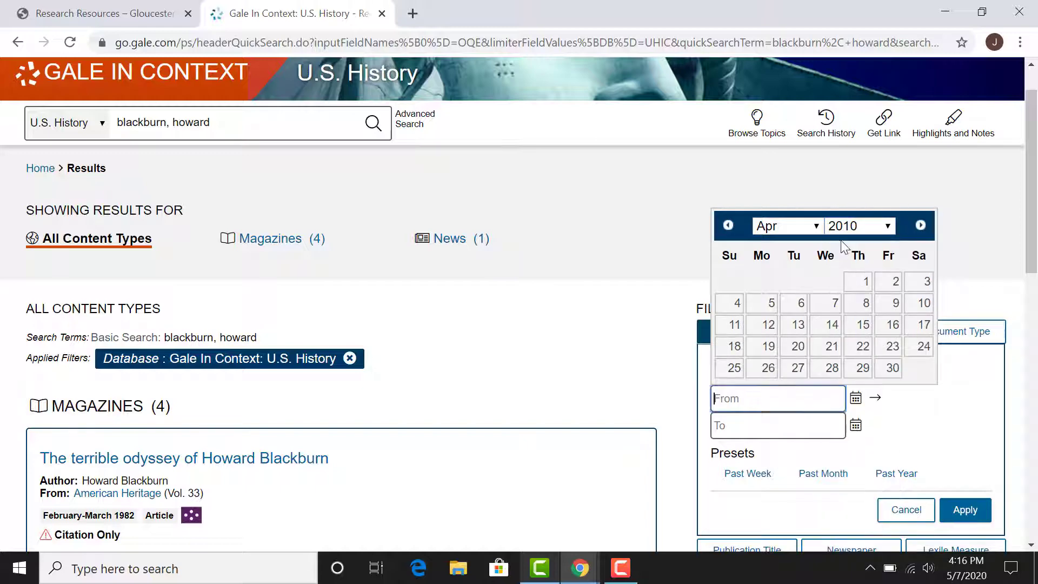
{"action": "left_click", "coordinate": [858, 281]}
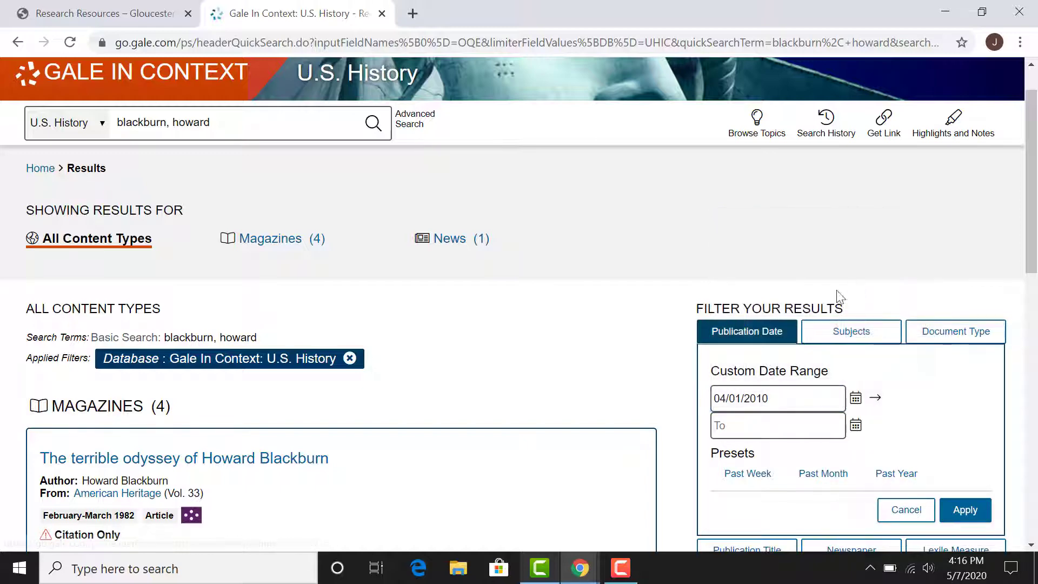
Set the end of the publication date range to 05/07/2020, apply the filter and look over the filtered results
{"action": "left_click", "coordinate": [854, 428]}
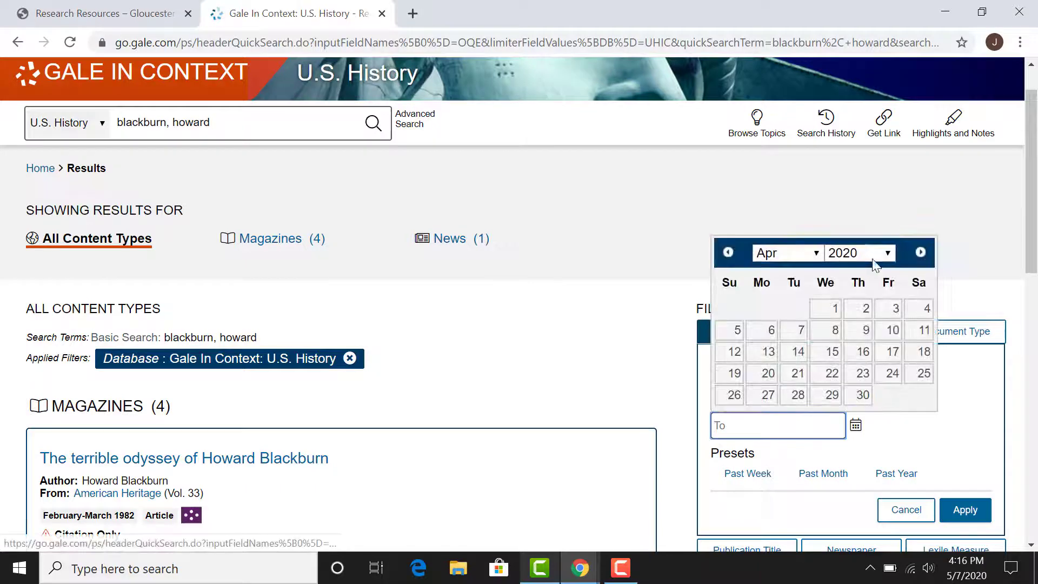
{"action": "left_click", "coordinate": [920, 251]}
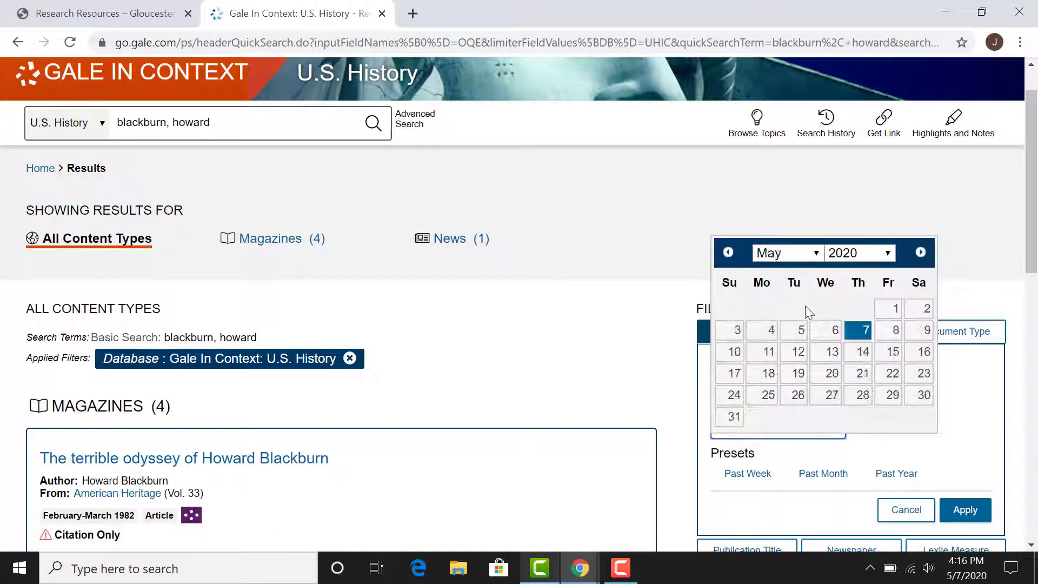
{"action": "left_click", "coordinate": [856, 335]}
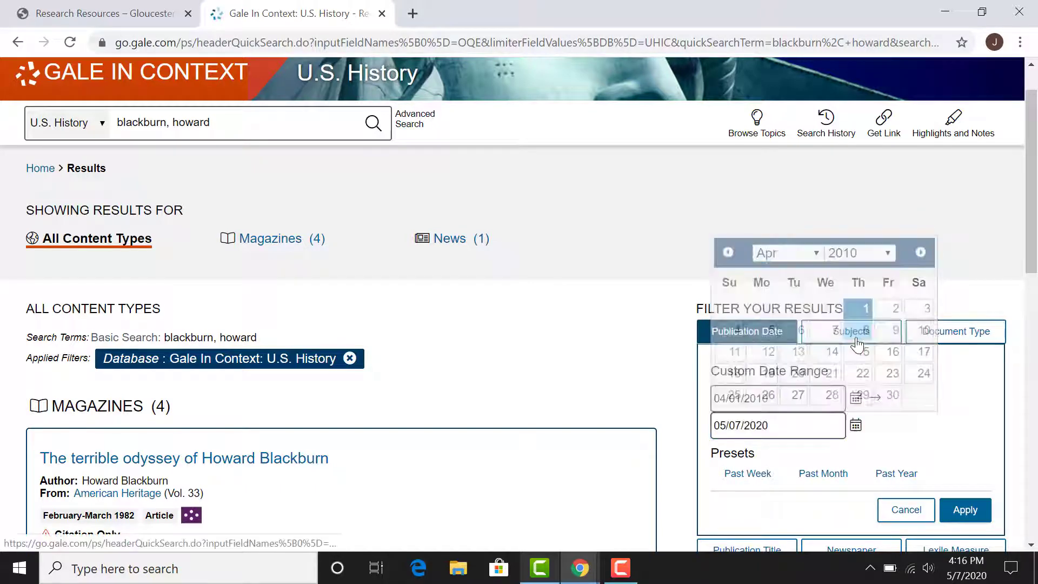
{"action": "left_click", "coordinate": [971, 513]}
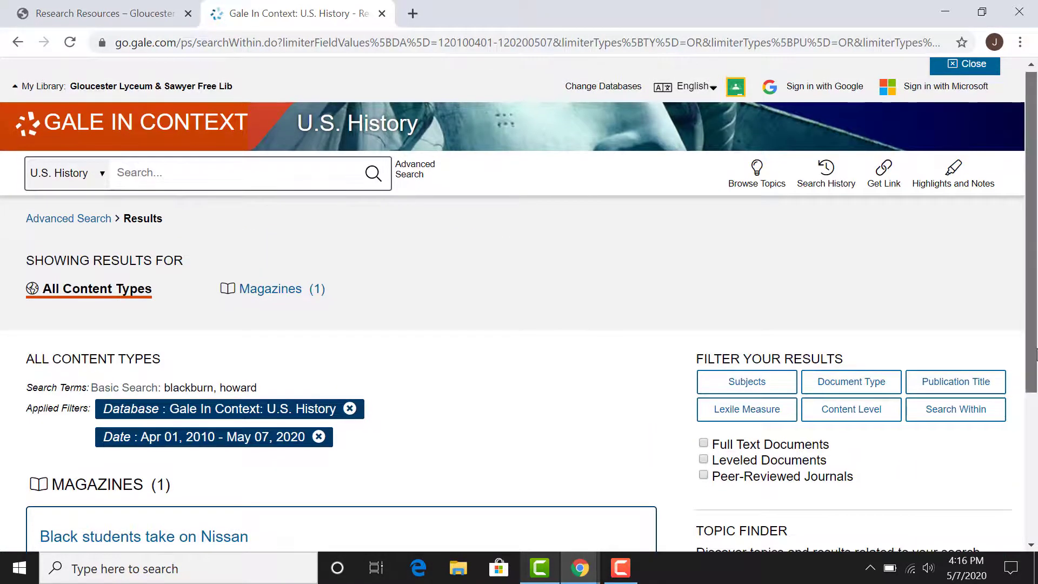
{"action": "left_click_drag", "start_coordinate": [1035, 371], "coordinate": [1035, 463]}
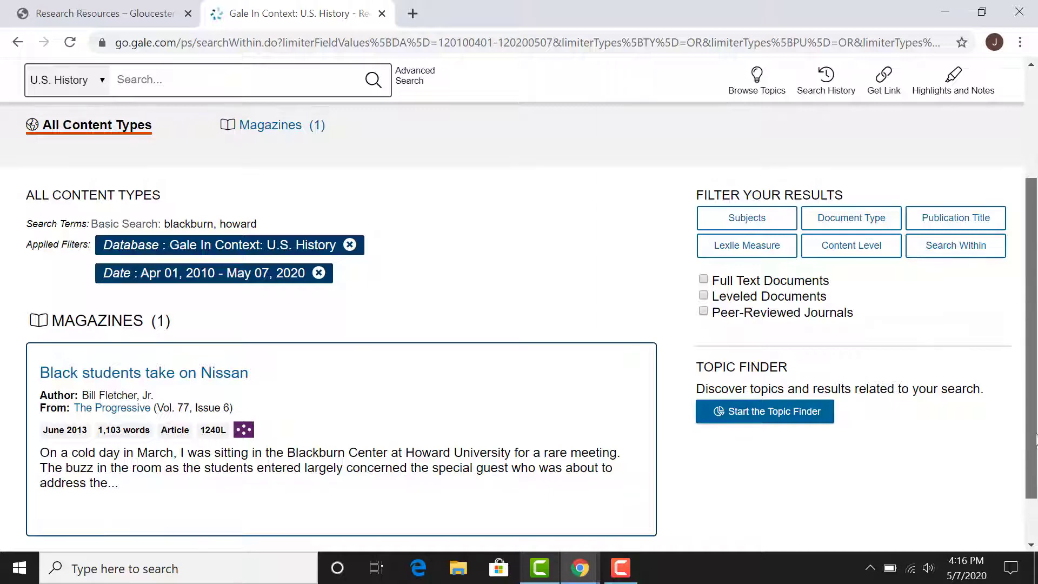
{"action": "scroll", "coordinate": [340, 286], "scroll_direction": "up", "scroll_amount": 3}
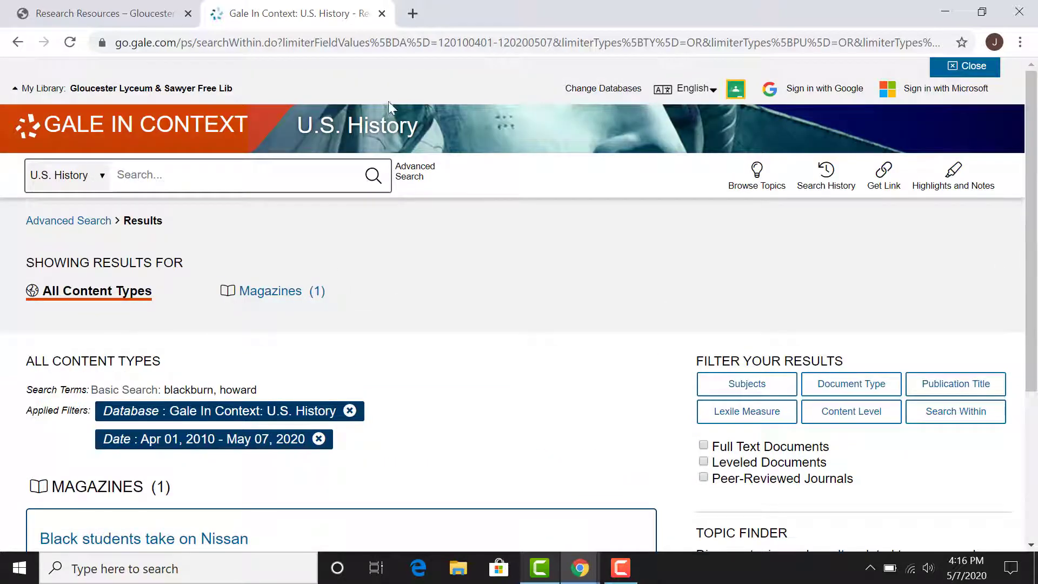
Start an advanced search with "homer, winslow" as the first term, searched in Person-By or About
{"action": "left_click", "coordinate": [405, 186]}
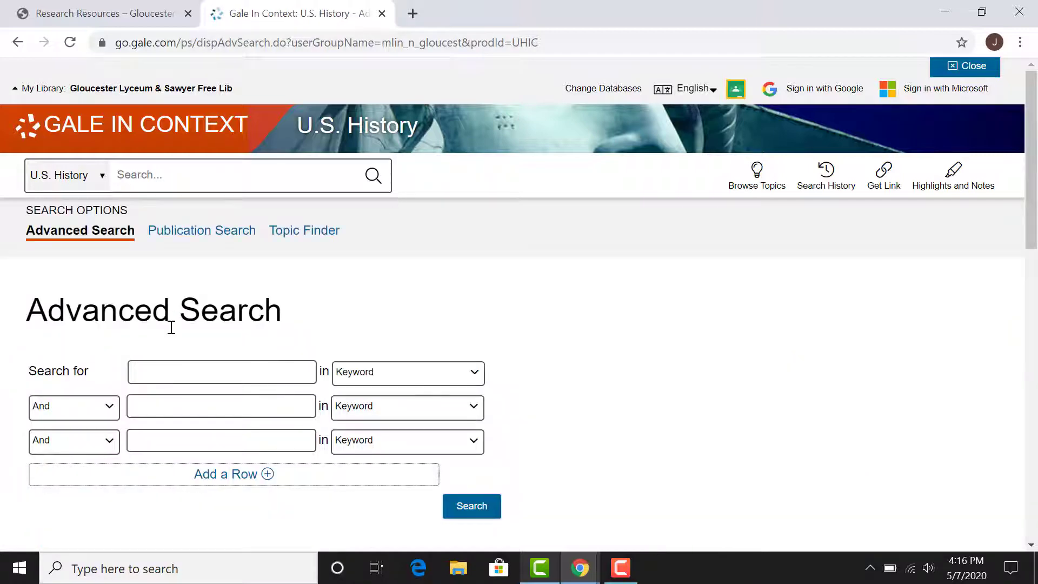
{"action": "left_click", "coordinate": [150, 369]}
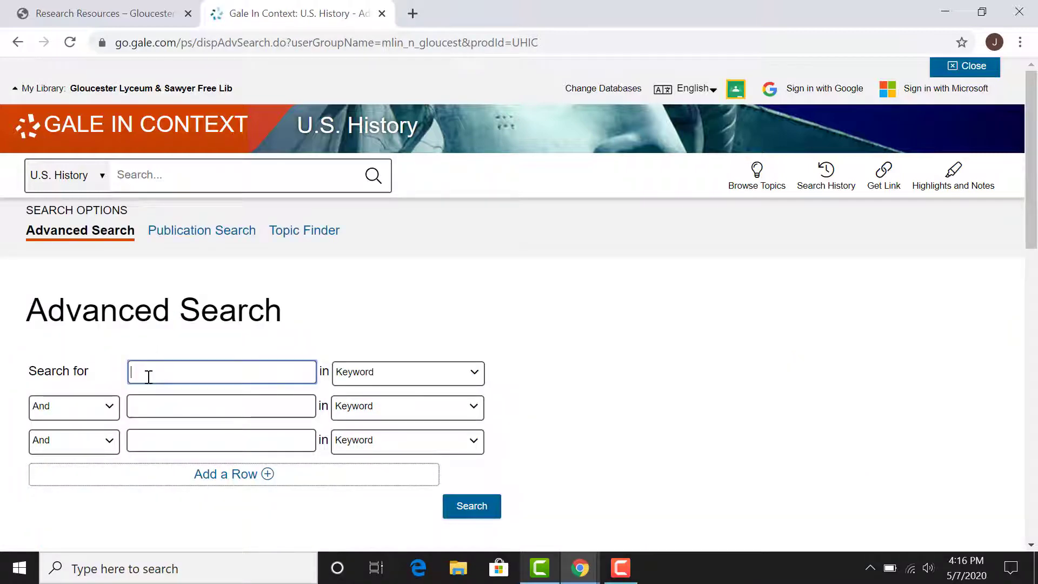
{"action": "type", "text": "homw"}
{"action": "key", "text": "BackSpace"}
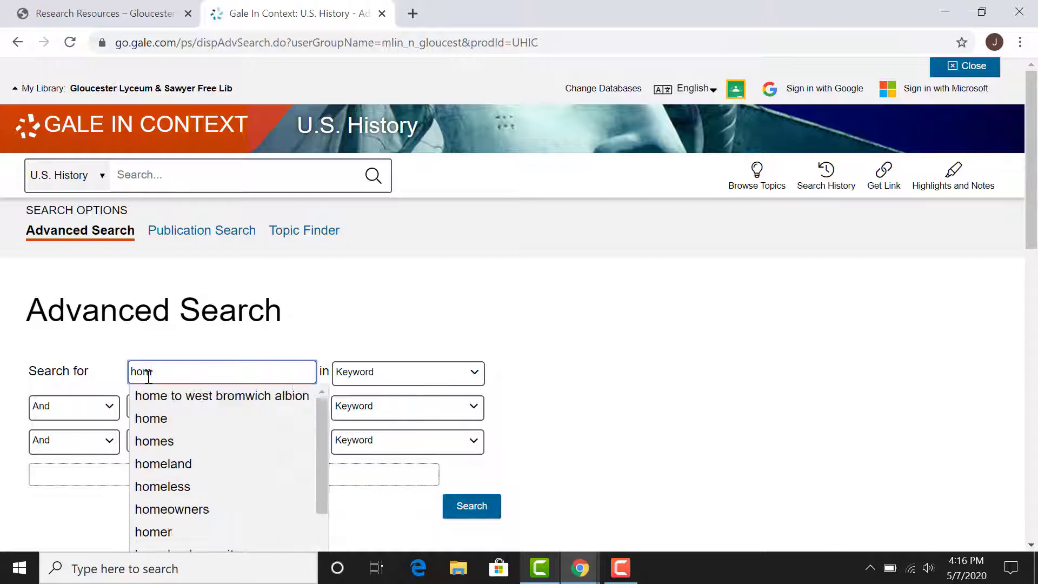
{"action": "type", "text": "er, wi"}
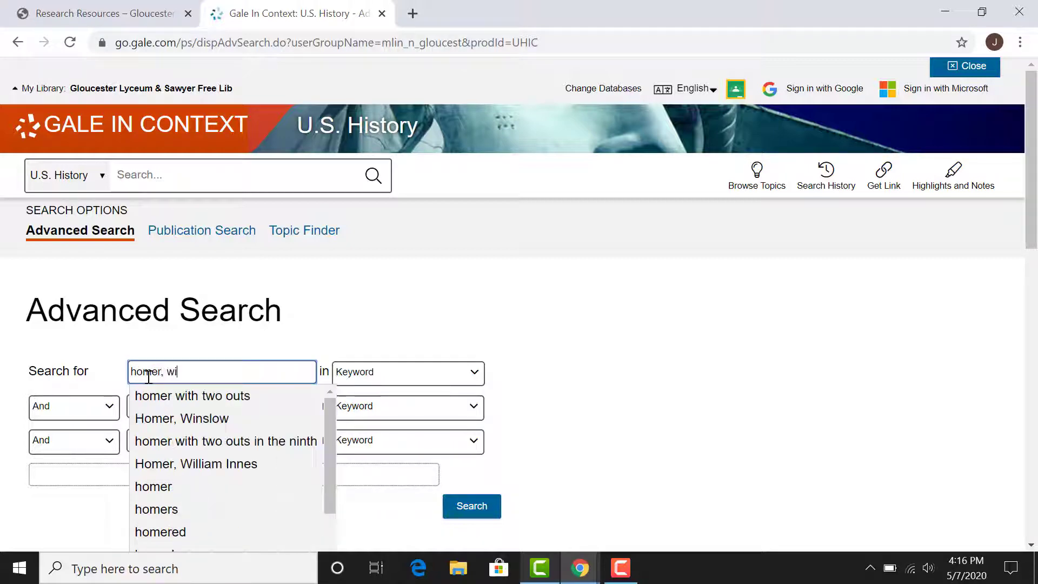
{"action": "type", "text": "nslow"}
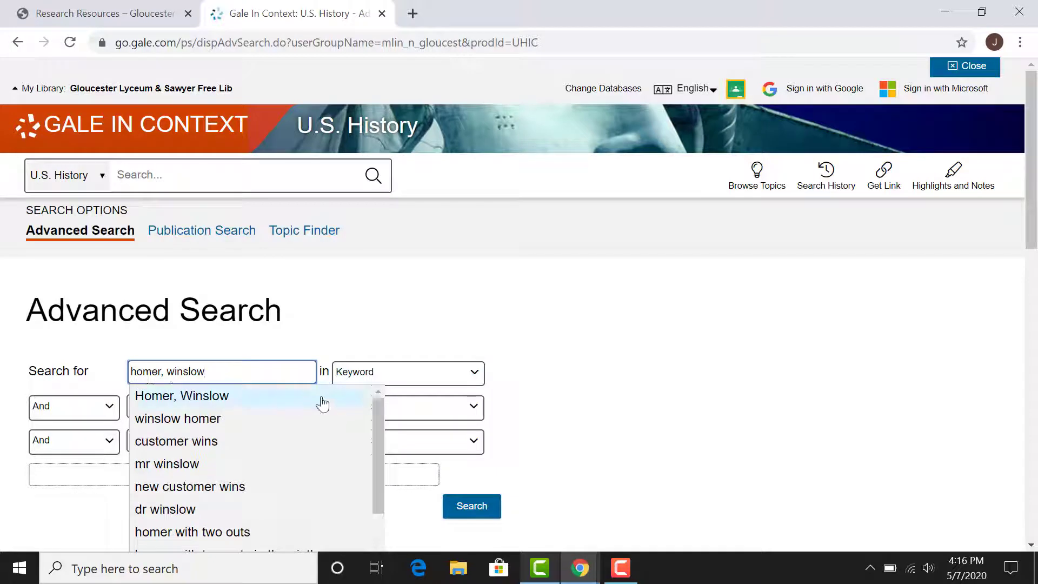
{"action": "left_click", "coordinate": [437, 378]}
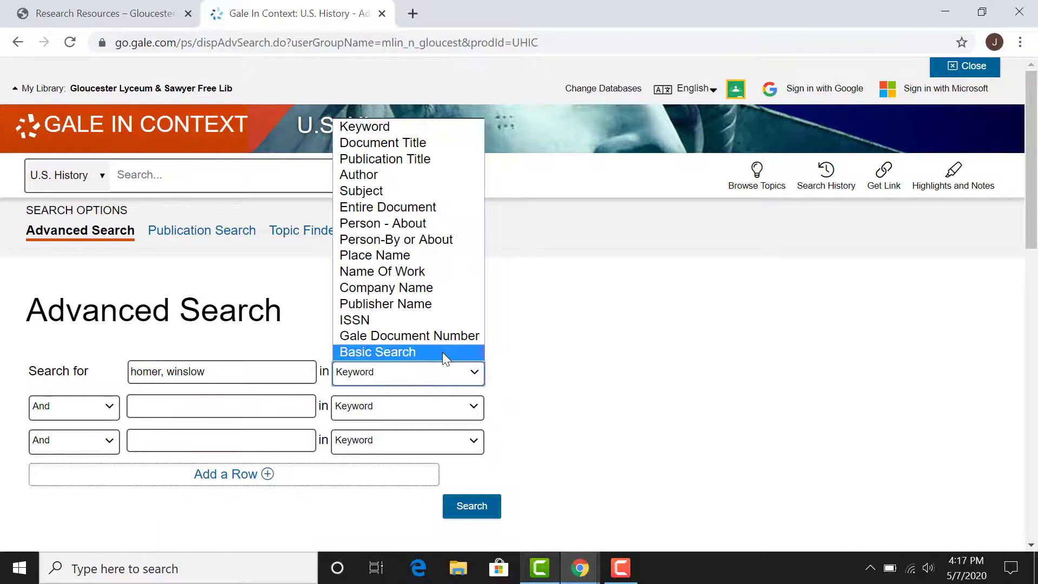
{"action": "left_click", "coordinate": [425, 242]}
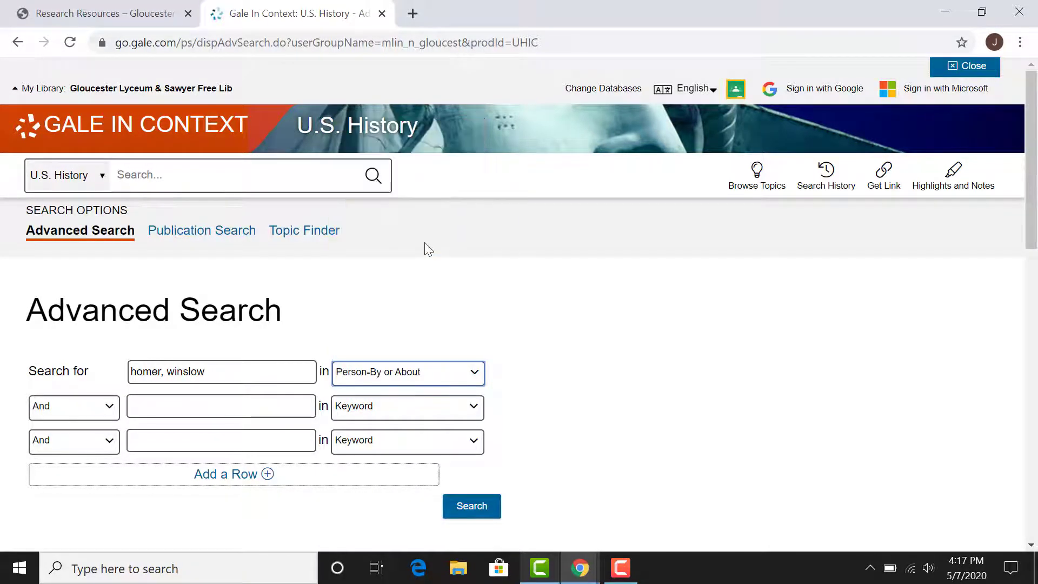
Join the second search row with Or and fill it with the suggested term "Gloucester, Massachusetts"
{"action": "left_click", "coordinate": [206, 414]}
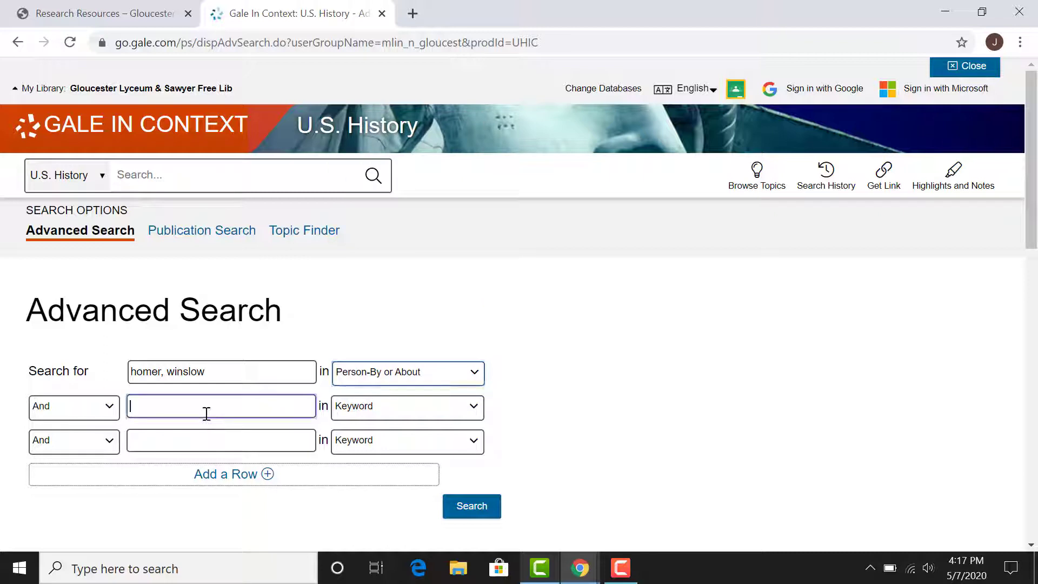
{"action": "left_click", "coordinate": [91, 414]}
{"action": "left_click", "coordinate": [87, 440]}
{"action": "left_click", "coordinate": [176, 406]}
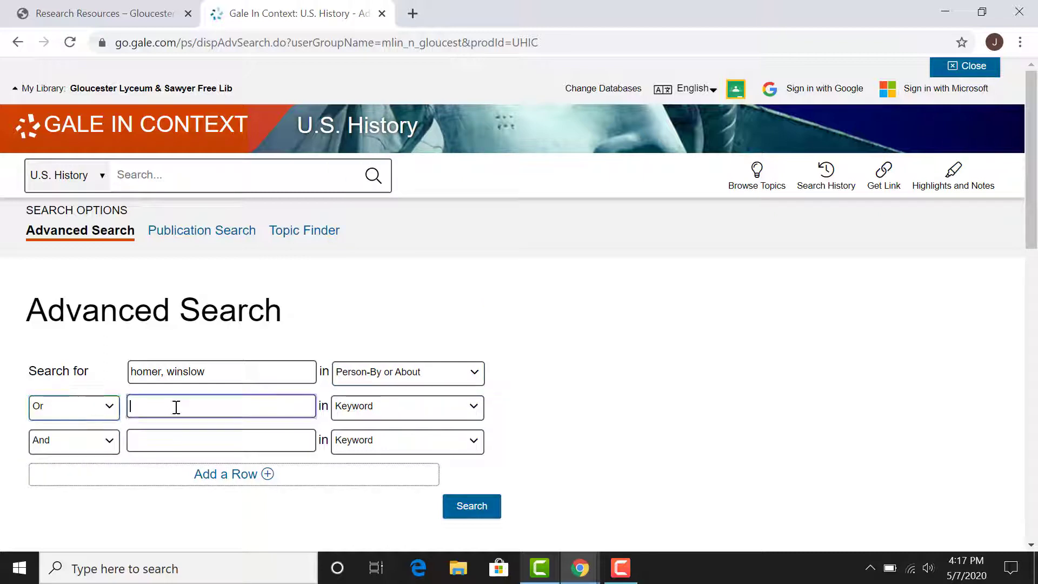
{"action": "type", "text": "gloucest"}
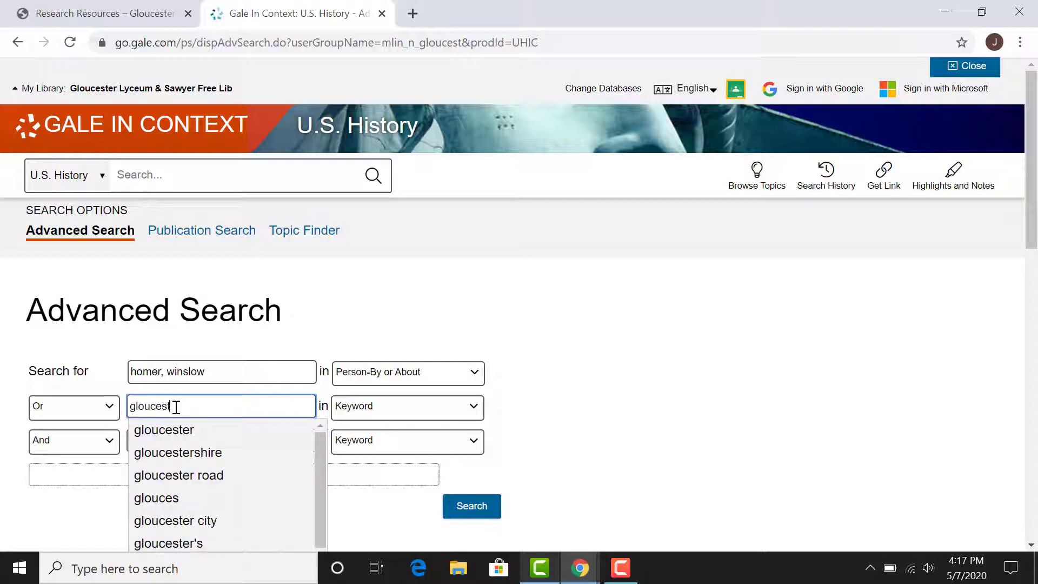
{"action": "type", "text": "er, mass"}
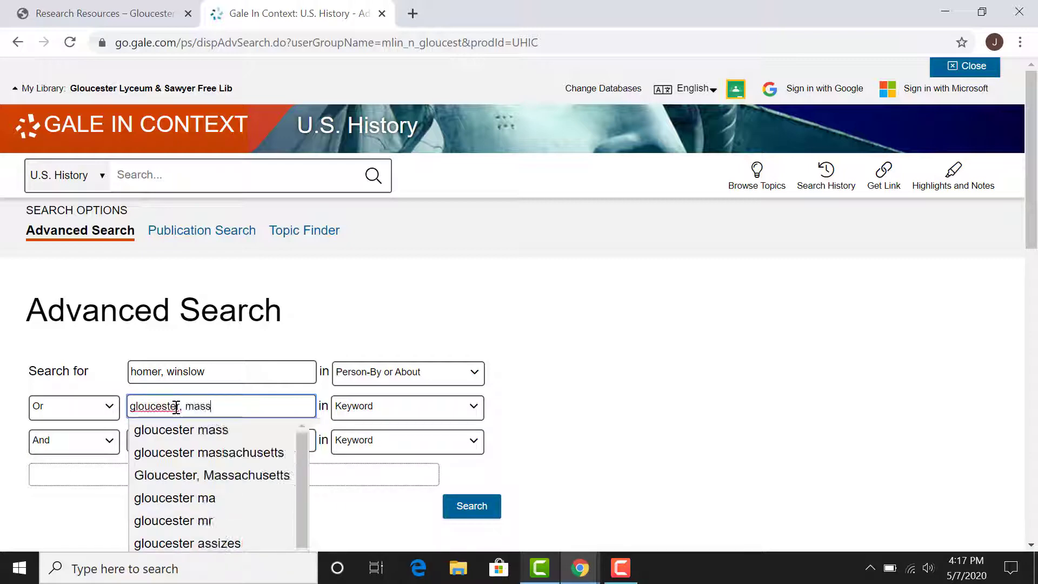
{"action": "left_click", "coordinate": [193, 475]}
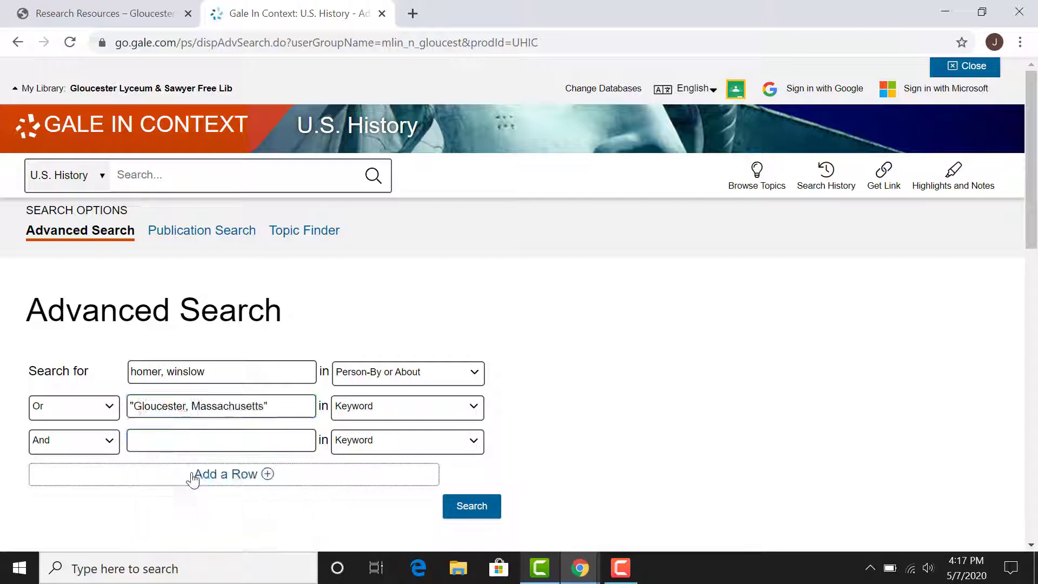
Set the second row to search in Place Name, run the advanced search and skim the results
{"action": "left_click", "coordinate": [400, 417]}
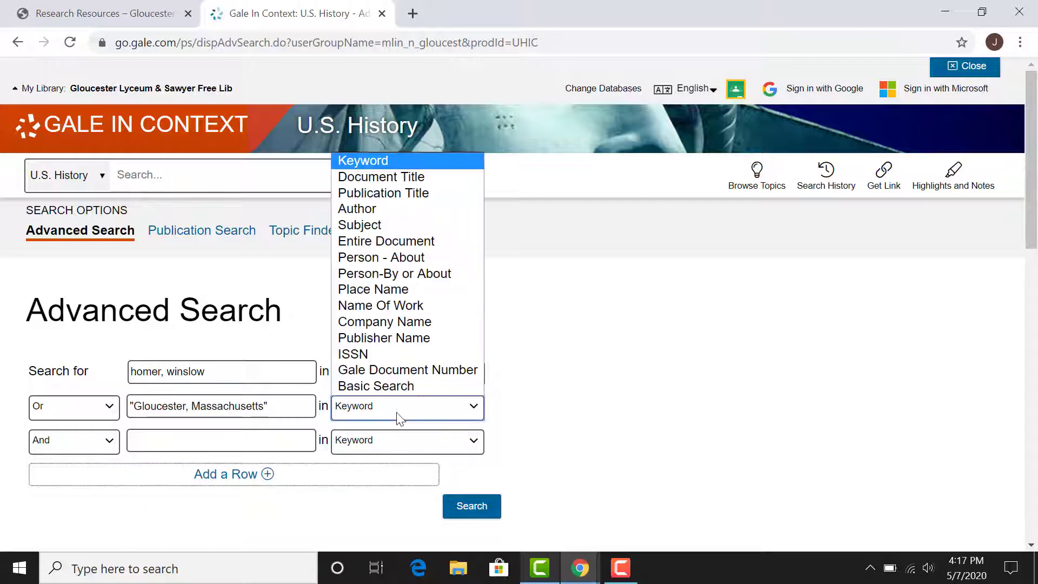
{"action": "left_click", "coordinate": [440, 292]}
{"action": "left_click", "coordinate": [479, 514]}
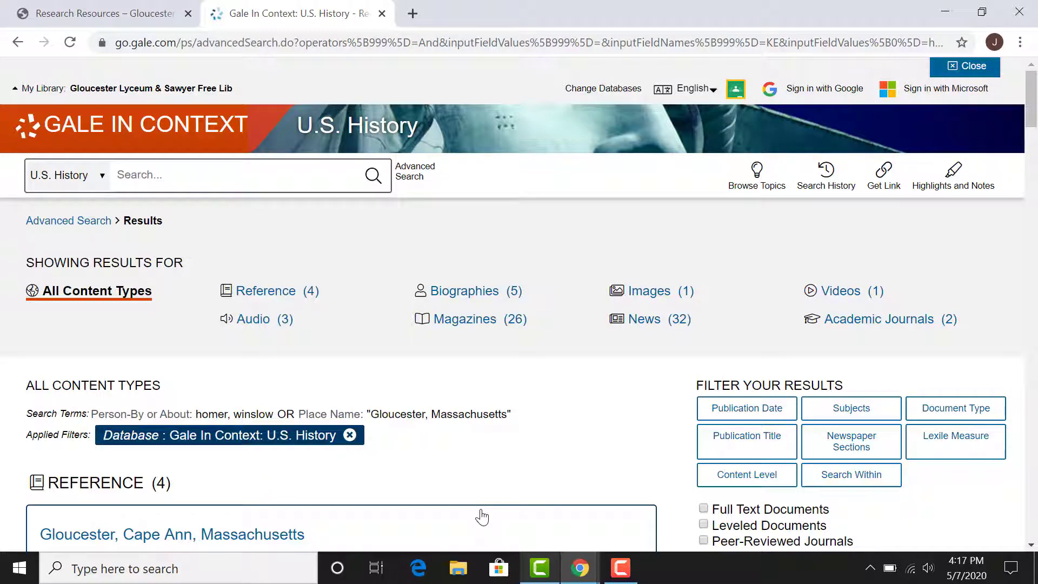
{"action": "scroll", "coordinate": [518, 324], "scroll_direction": "down", "scroll_amount": 8}
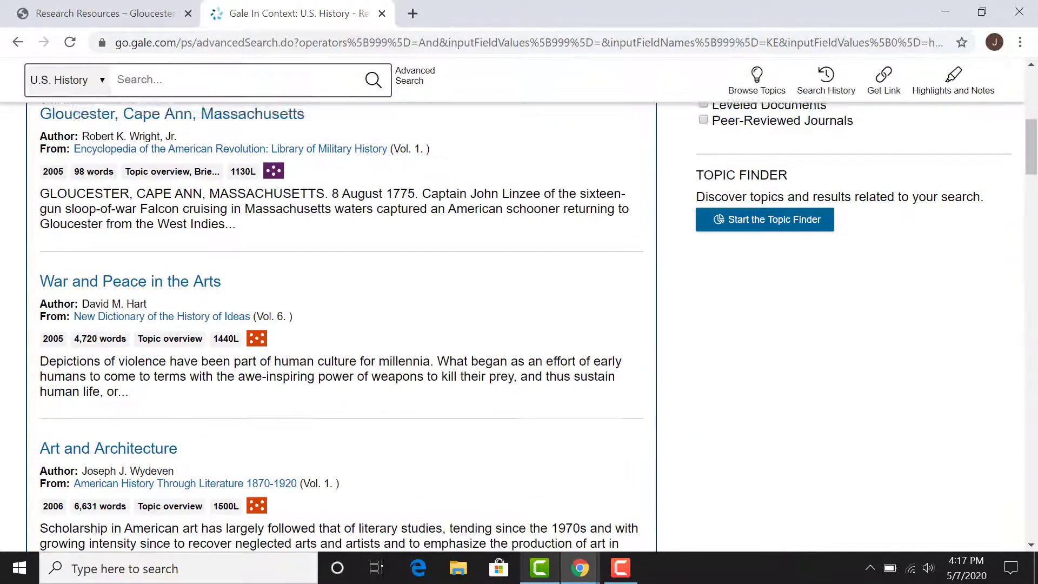
{"action": "scroll", "coordinate": [1030, 200], "scroll_direction": "up", "scroll_amount": 5}
{"action": "scroll", "coordinate": [1027, 108], "scroll_direction": "up", "scroll_amount": 3}
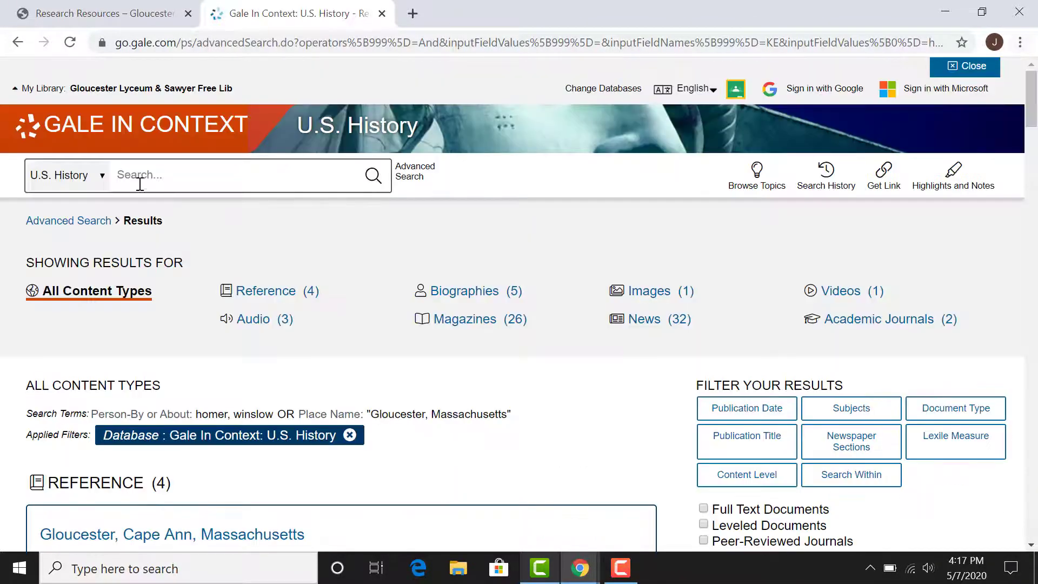
Return to the advanced search form, limit it to full text documents and look through the remaining options
{"action": "left_click", "coordinate": [103, 221]}
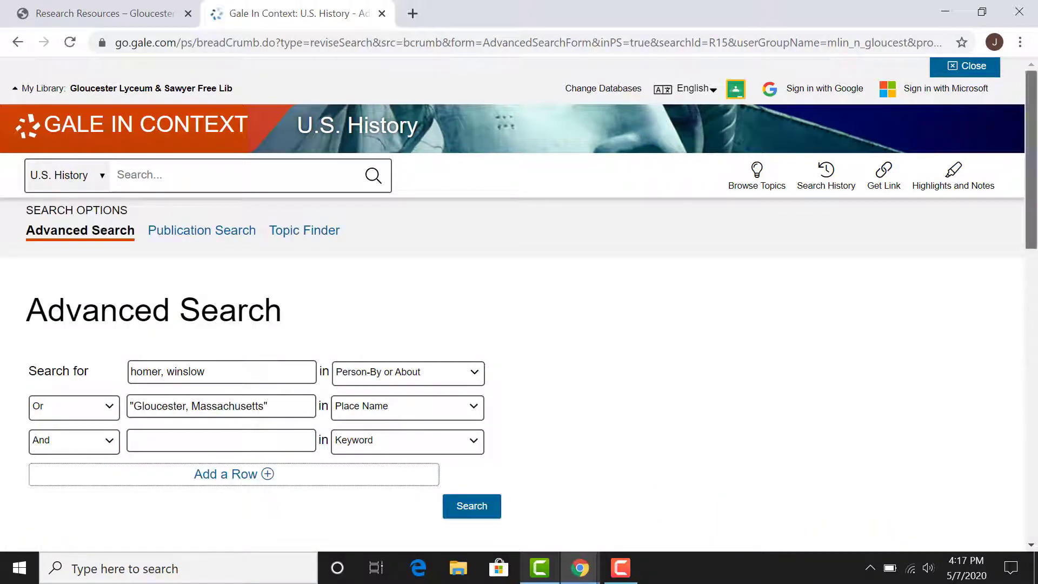
{"action": "left_click_drag", "start_coordinate": [1029, 204], "coordinate": [1021, 364]}
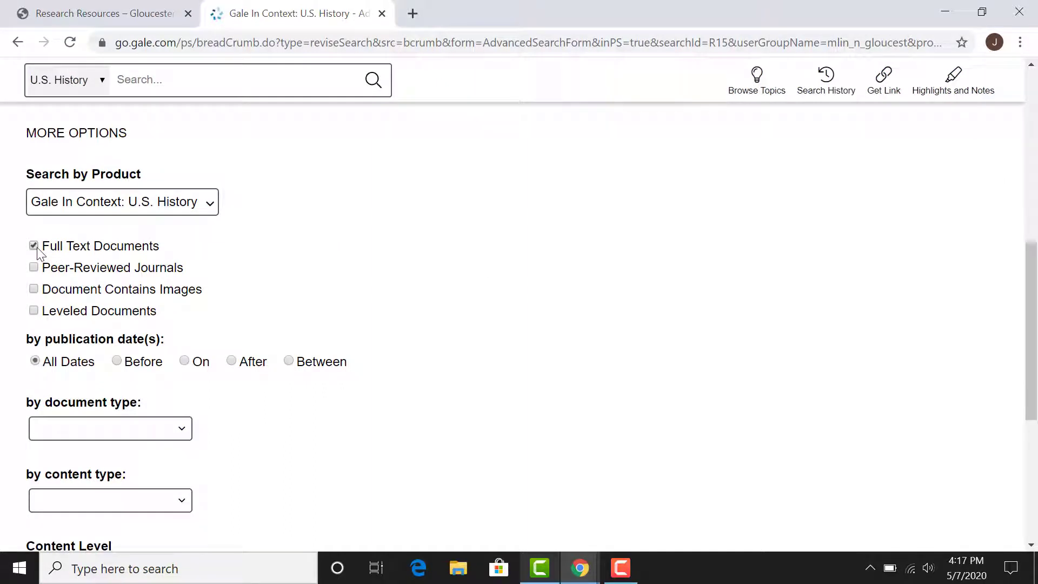
{"action": "left_click_drag", "start_coordinate": [1031, 249], "coordinate": [1034, 446]}
{"action": "right_click", "coordinate": [1035, 446]}
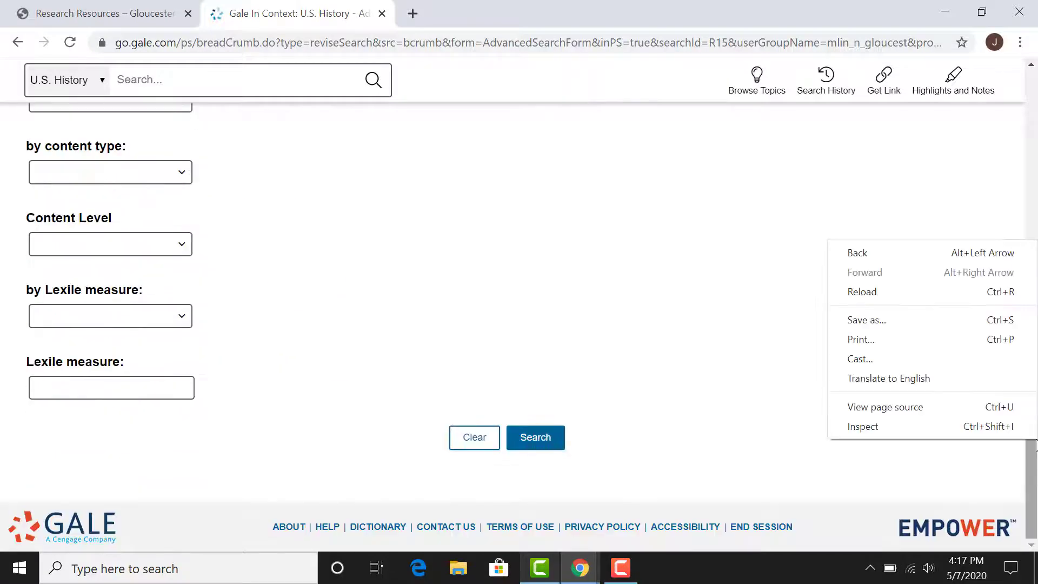
{"action": "left_click", "coordinate": [1035, 446]}
{"action": "scroll", "coordinate": [592, 416], "scroll_direction": "up", "scroll_amount": 5}
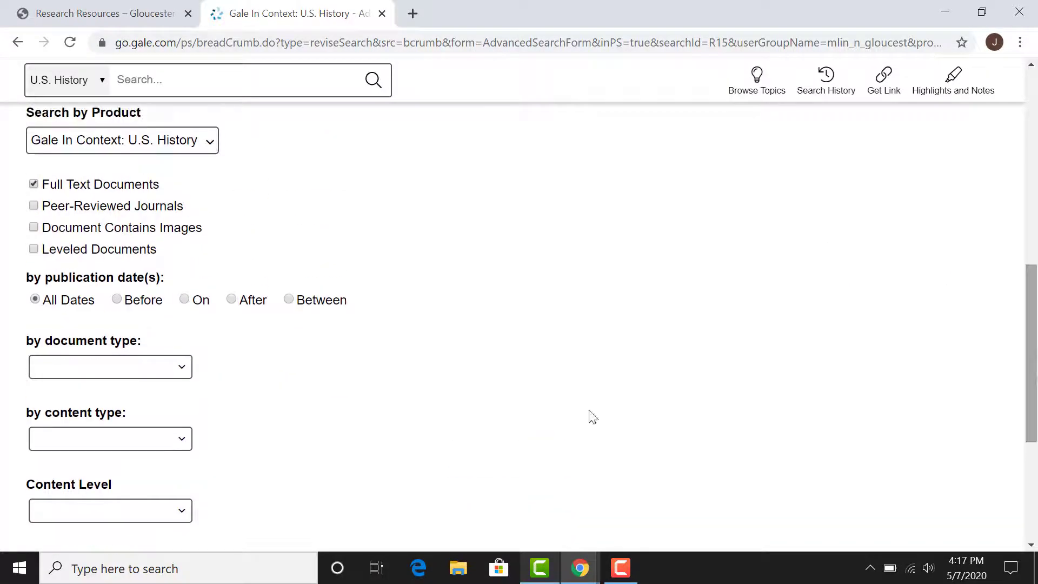
Examine the document type choices without selecting any, and list the available content levels
{"action": "left_click", "coordinate": [189, 368]}
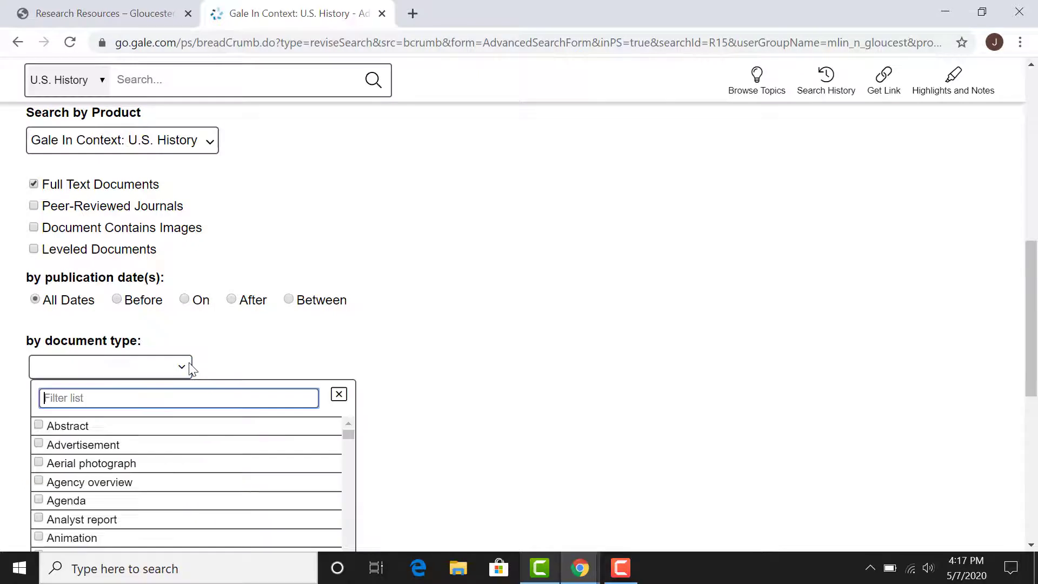
{"action": "left_click", "coordinate": [281, 364]}
{"action": "left_click_drag", "start_coordinate": [1035, 273], "coordinate": [1035, 346]}
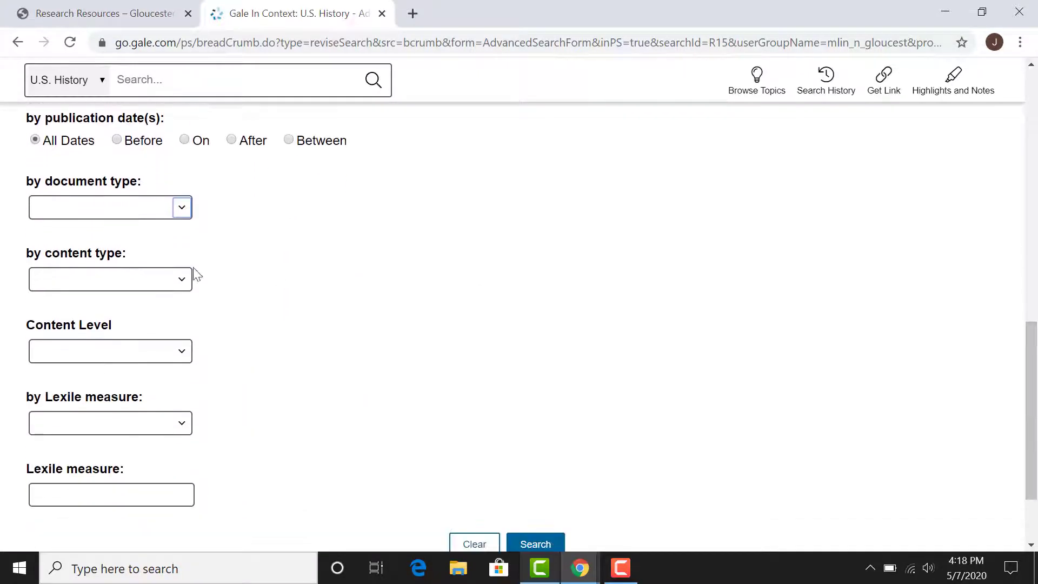
{"action": "left_click", "coordinate": [182, 354]}
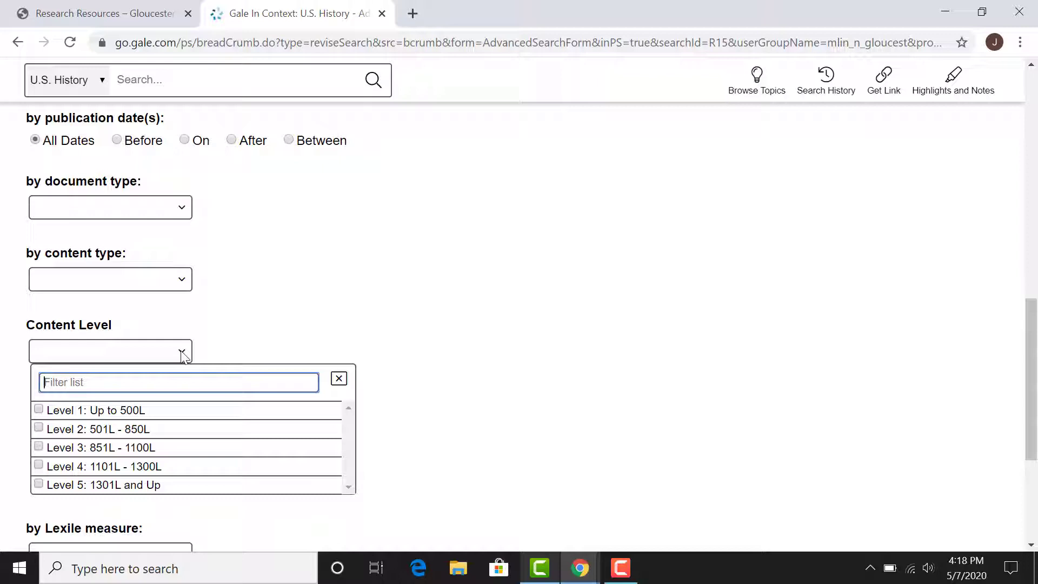
Limit the content level to Level 5: 1301L and Up and run the advanced search
{"action": "left_click", "coordinate": [43, 486]}
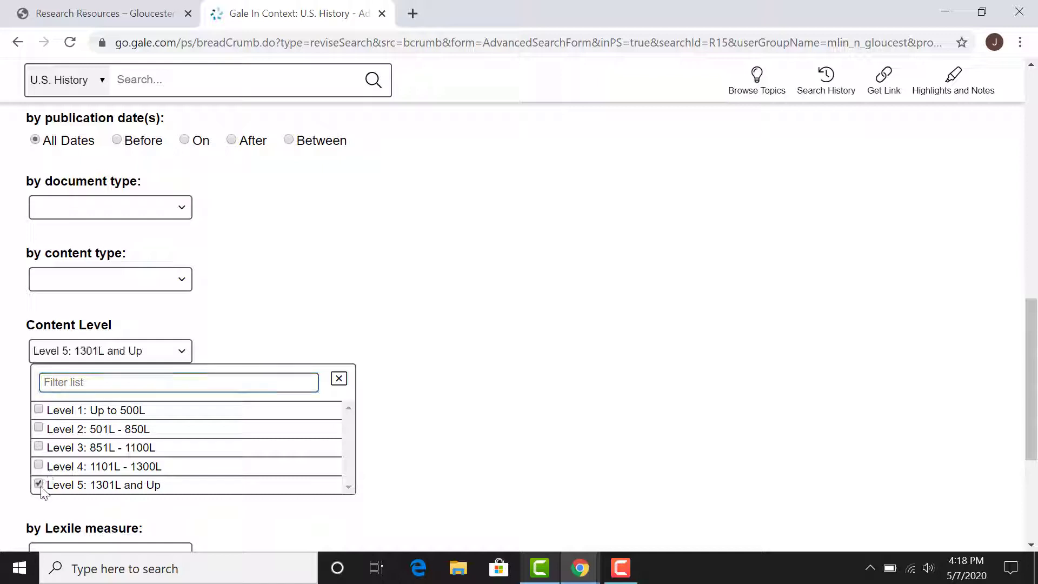
{"action": "left_click_drag", "start_coordinate": [1032, 339], "coordinate": [1023, 387]}
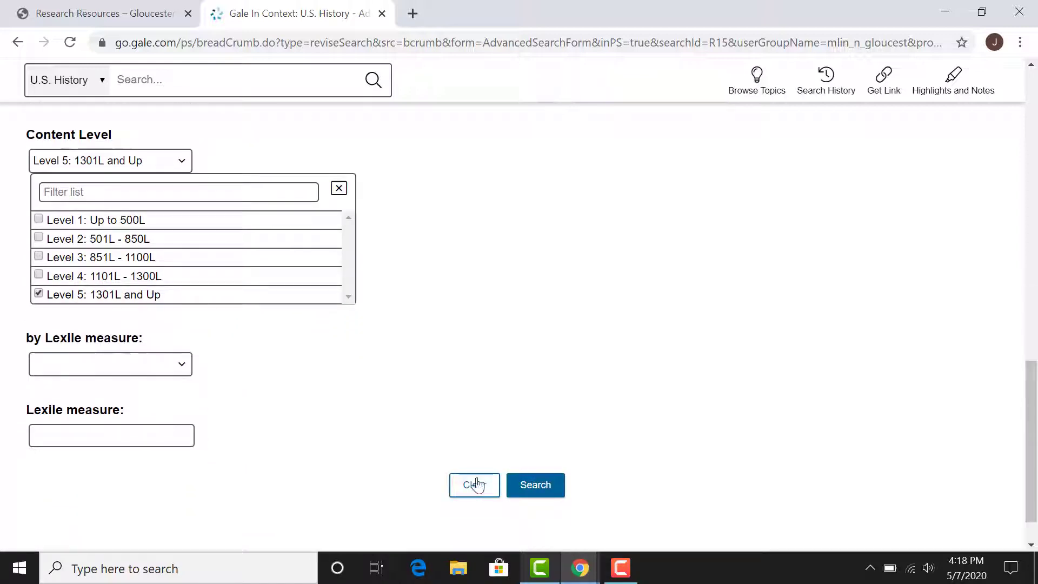
{"action": "left_click", "coordinate": [541, 485]}
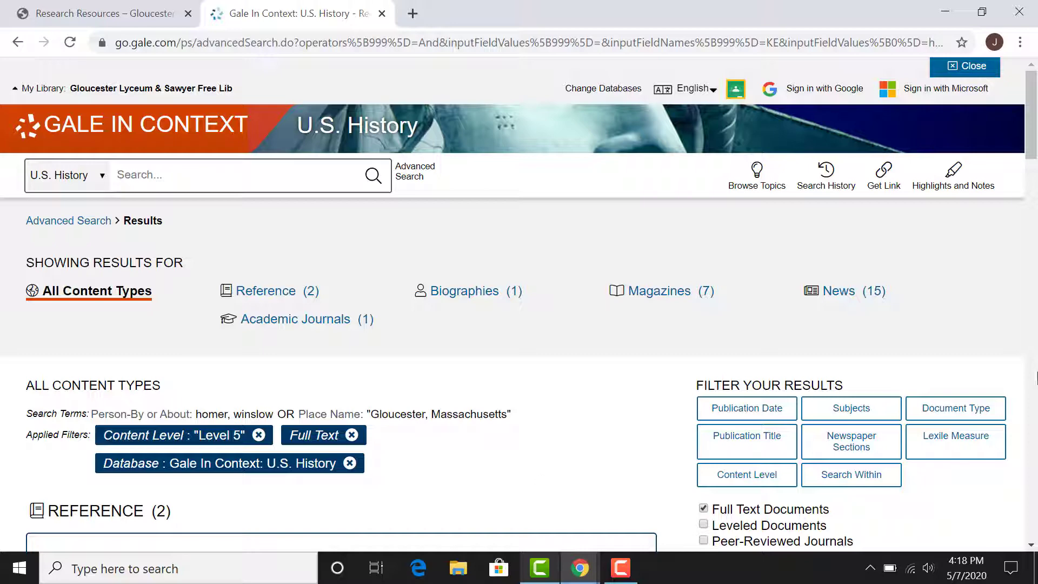
Filter the results to publication dates from 01/01/2018 to 05/07/2020 and skim the filtered list
{"action": "left_click_drag", "start_coordinate": [1032, 155], "coordinate": [1035, 197]}
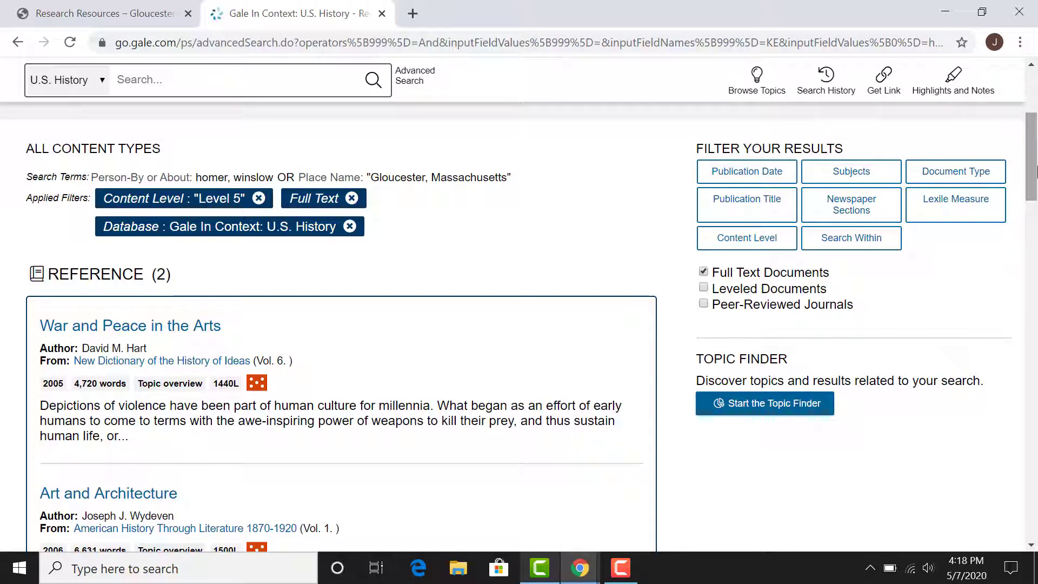
{"action": "left_click", "coordinate": [780, 180]}
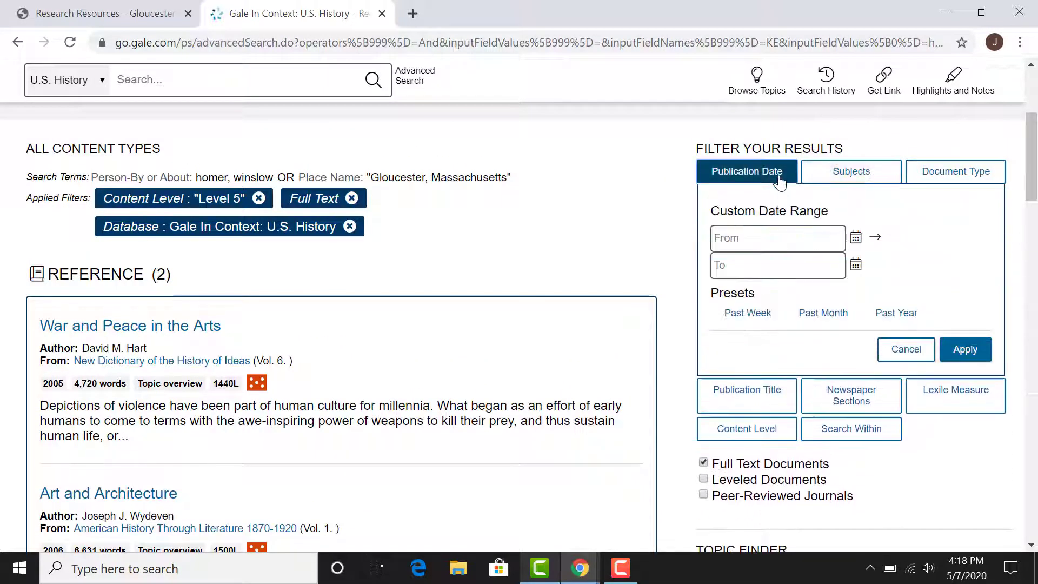
{"action": "left_click", "coordinate": [784, 232]}
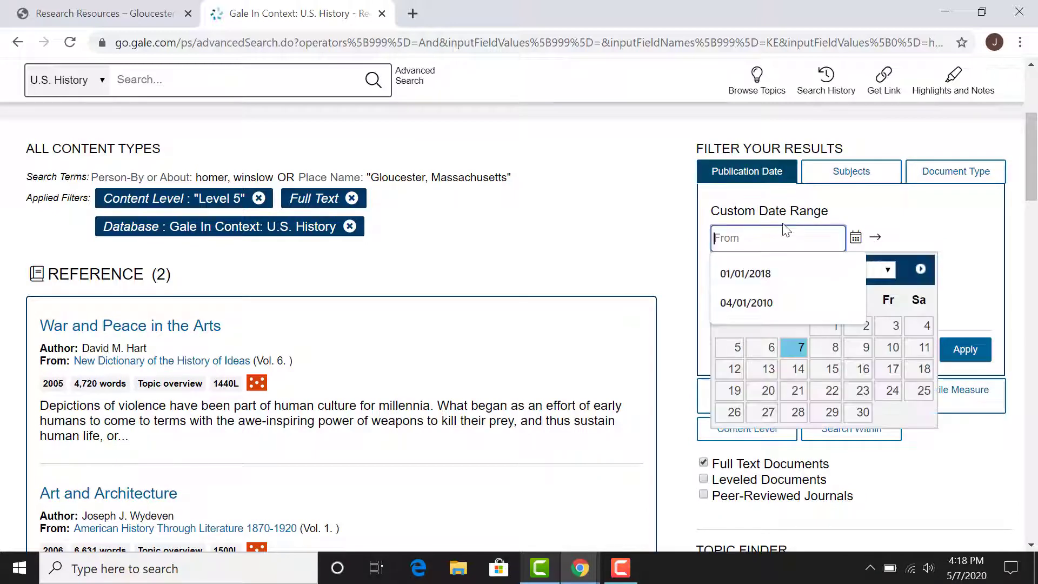
{"action": "left_click", "coordinate": [768, 274]}
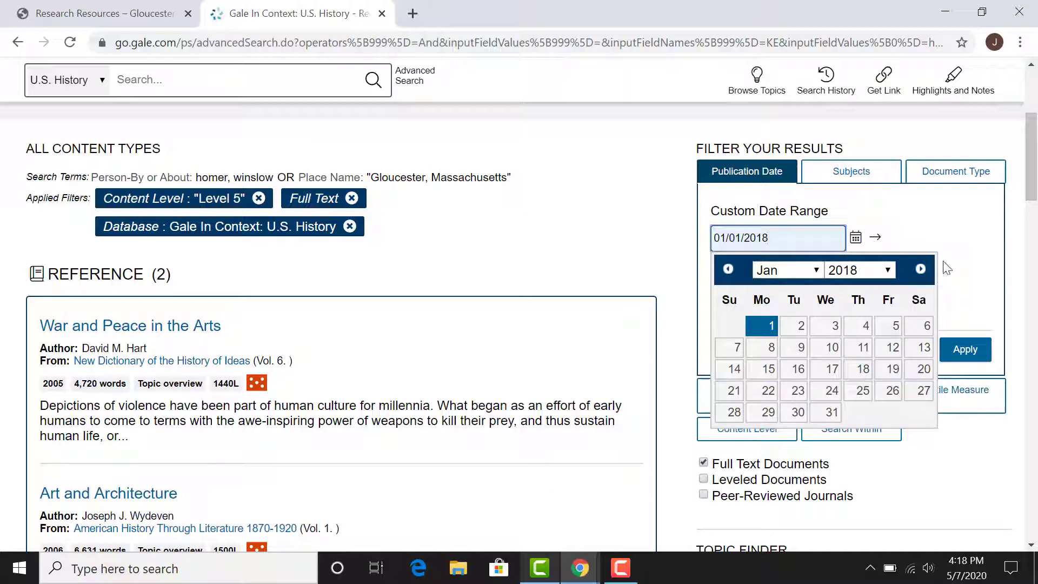
{"action": "left_click", "coordinate": [756, 331]}
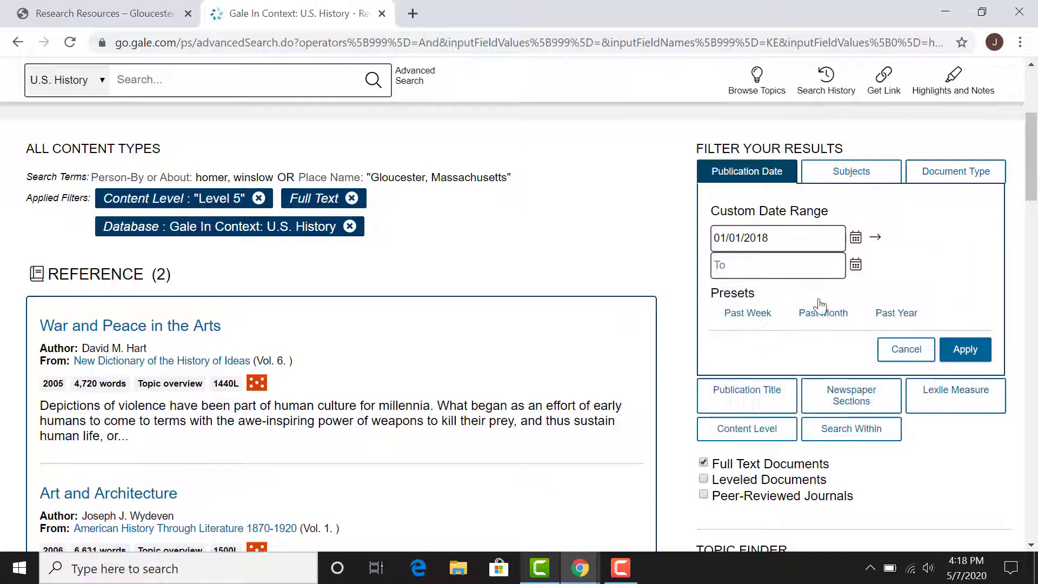
{"action": "left_click", "coordinate": [821, 266]}
{"action": "left_click", "coordinate": [754, 302]}
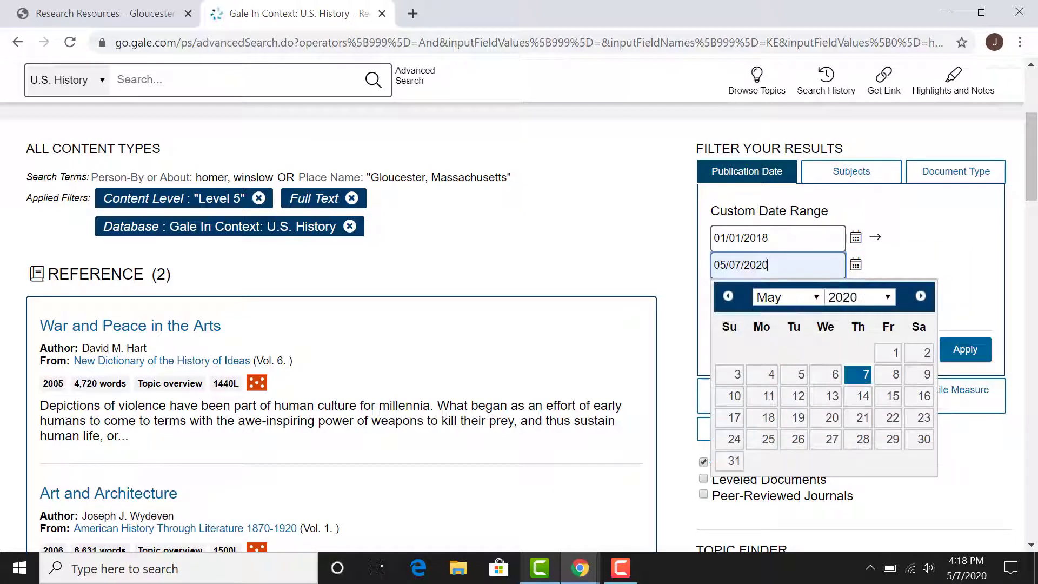
{"action": "left_click", "coordinate": [857, 373]}
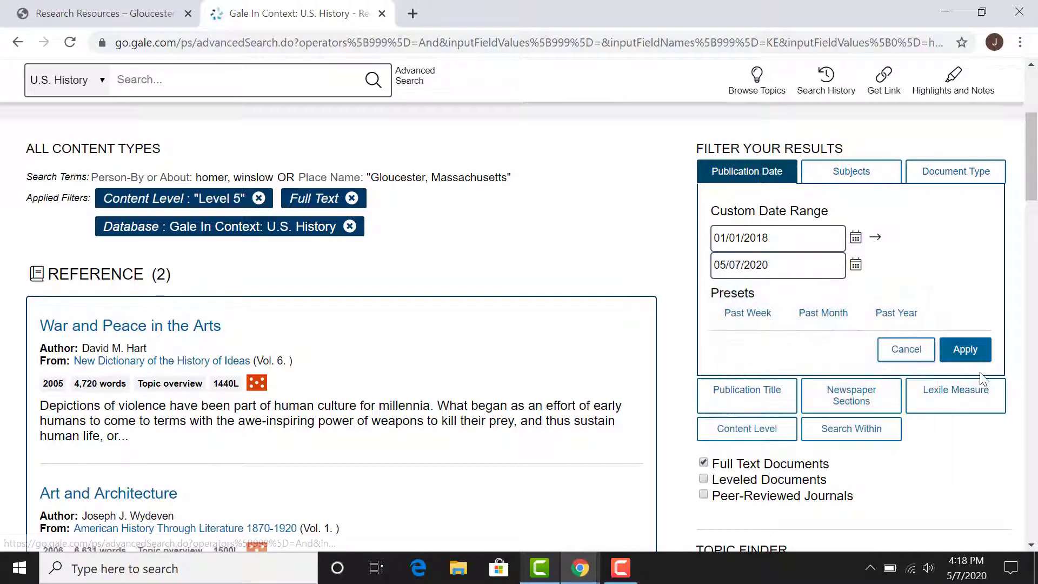
{"action": "left_click", "coordinate": [965, 356]}
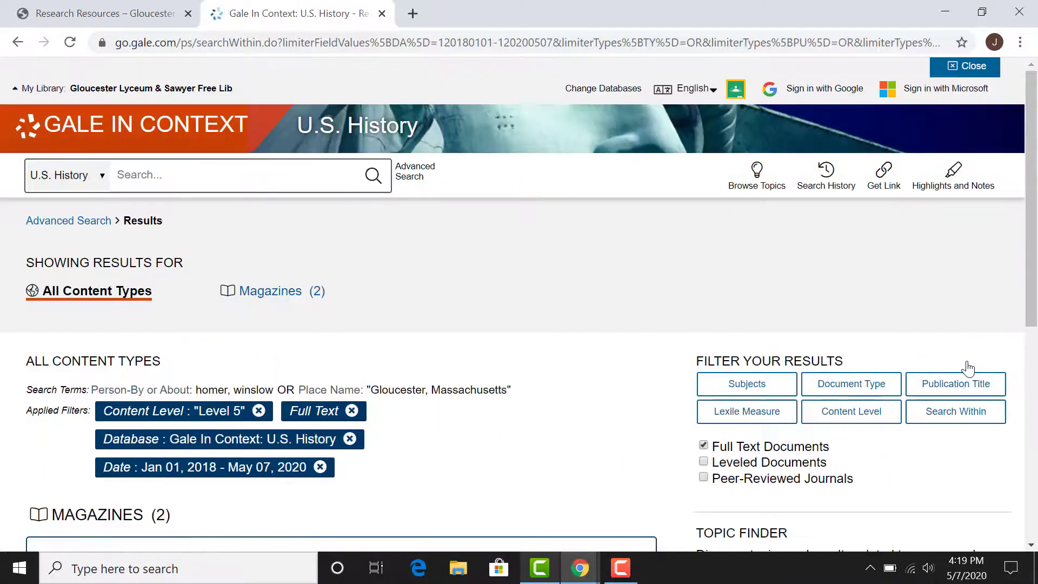
{"action": "left_click_drag", "start_coordinate": [1034, 115], "coordinate": [1014, 221]}
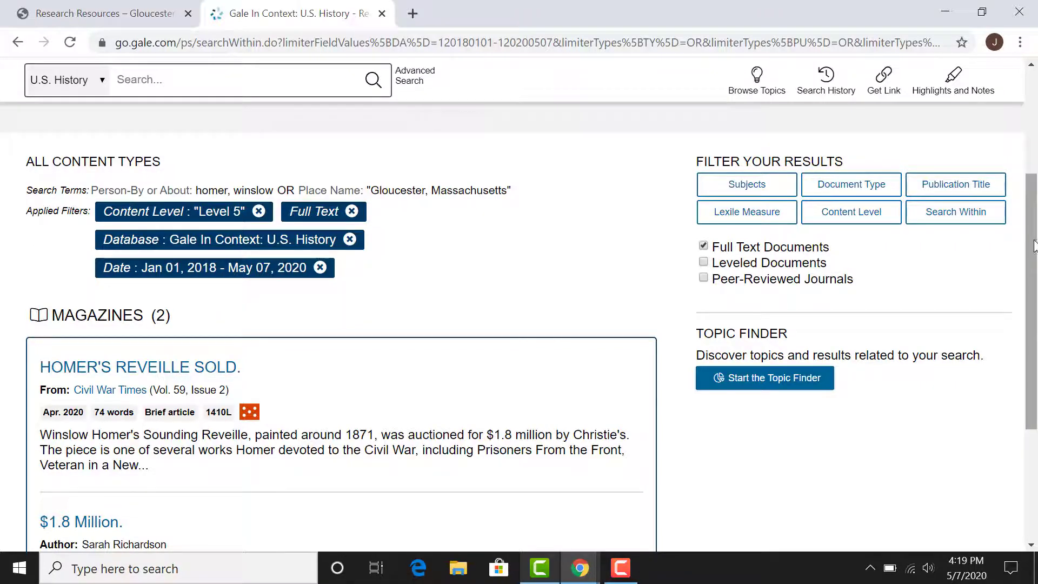
{"action": "left_click_drag", "start_coordinate": [1032, 244], "coordinate": [1029, 116]}
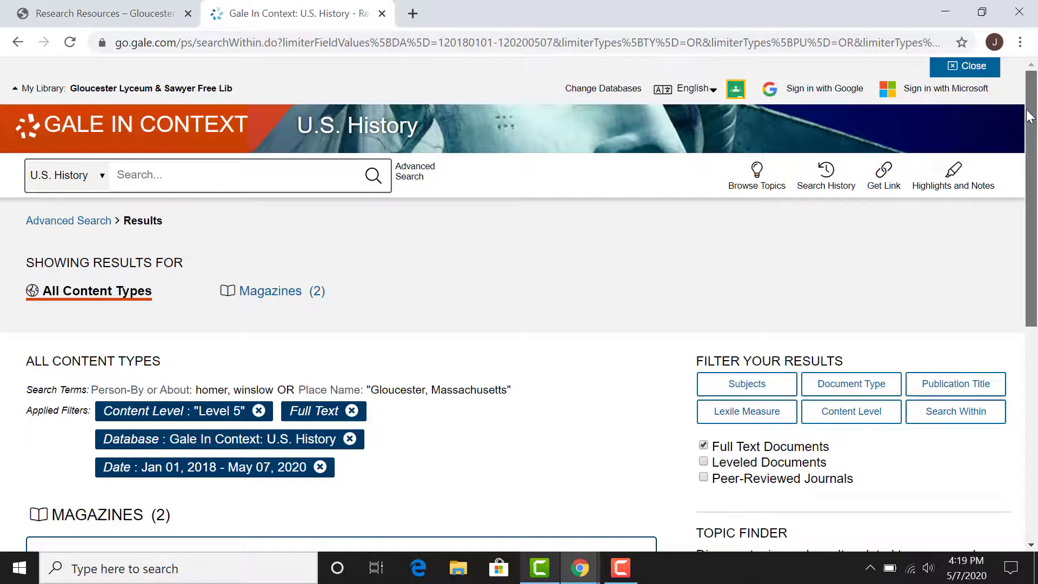
Open the search history and reopen the "homer, winslow" OR "Gloucester, Massachusetts" advanced search limited only by database
{"action": "left_click", "coordinate": [819, 180]}
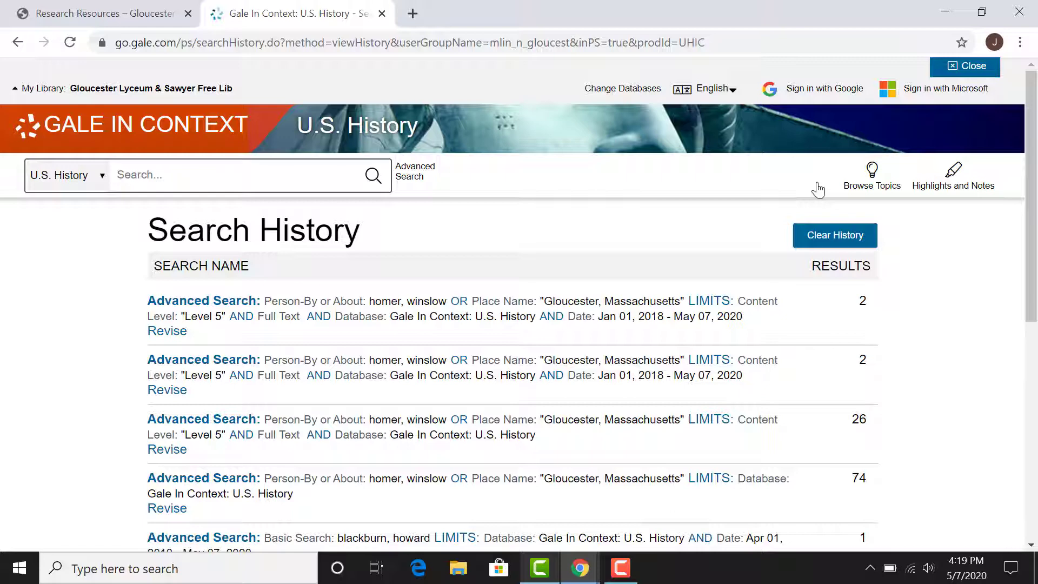
{"action": "left_click_drag", "start_coordinate": [1029, 267], "coordinate": [1027, 373]}
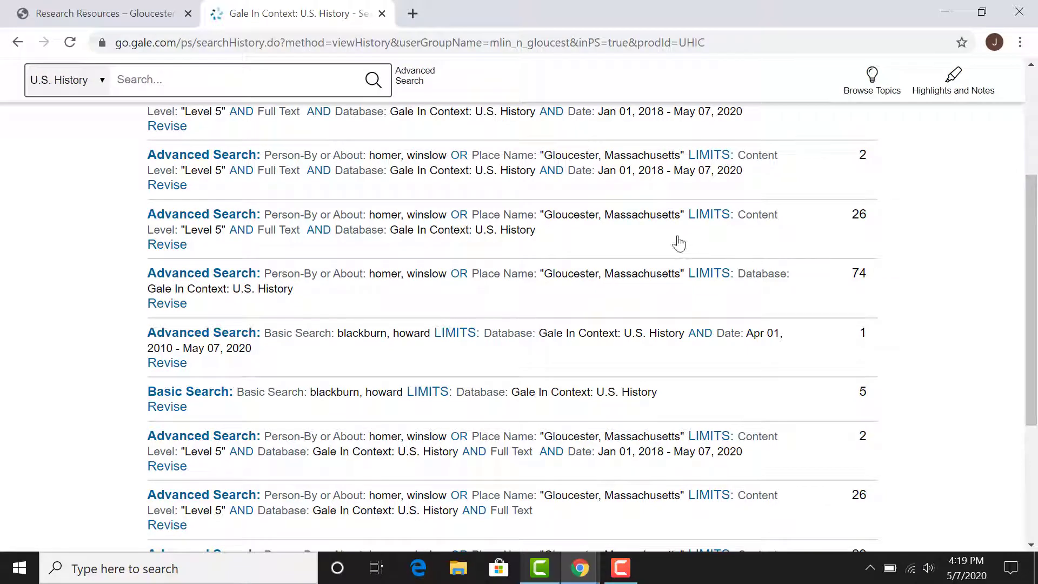
{"action": "left_click", "coordinate": [620, 281]}
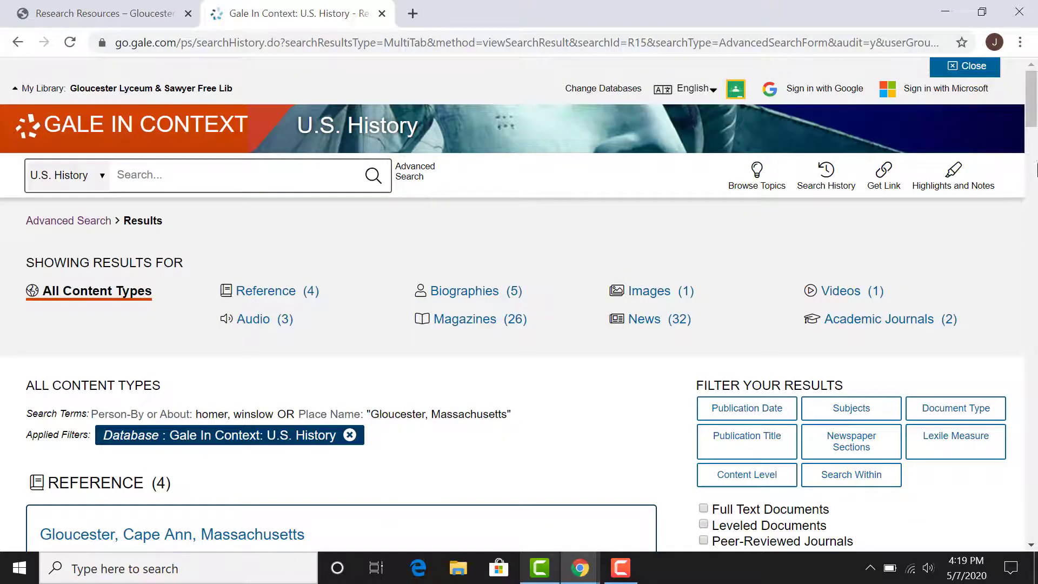
View the link for returning to this results page, close it and skim the complete results list
{"action": "mouse_move", "coordinate": [1031, 124]}
{"action": "left_mouse_down"}
{"action": "mouse_move", "coordinate": [1024, 167]}
{"action": "mouse_move", "coordinate": [1016, 138]}
{"action": "mouse_move", "coordinate": [1025, 120]}
{"action": "left_mouse_up"}
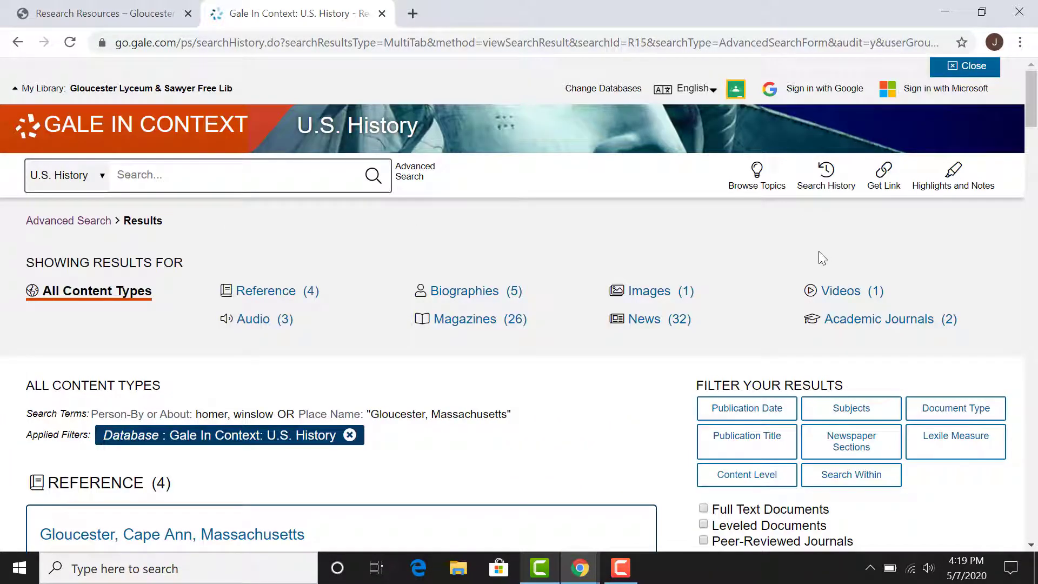
{"action": "left_click", "coordinate": [896, 178]}
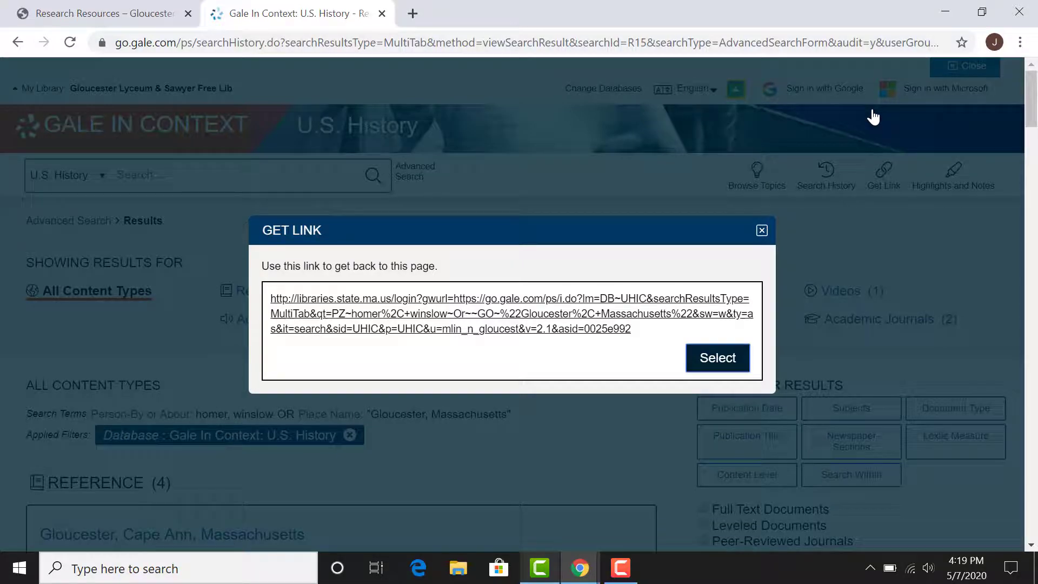
{"action": "left_click", "coordinate": [762, 230]}
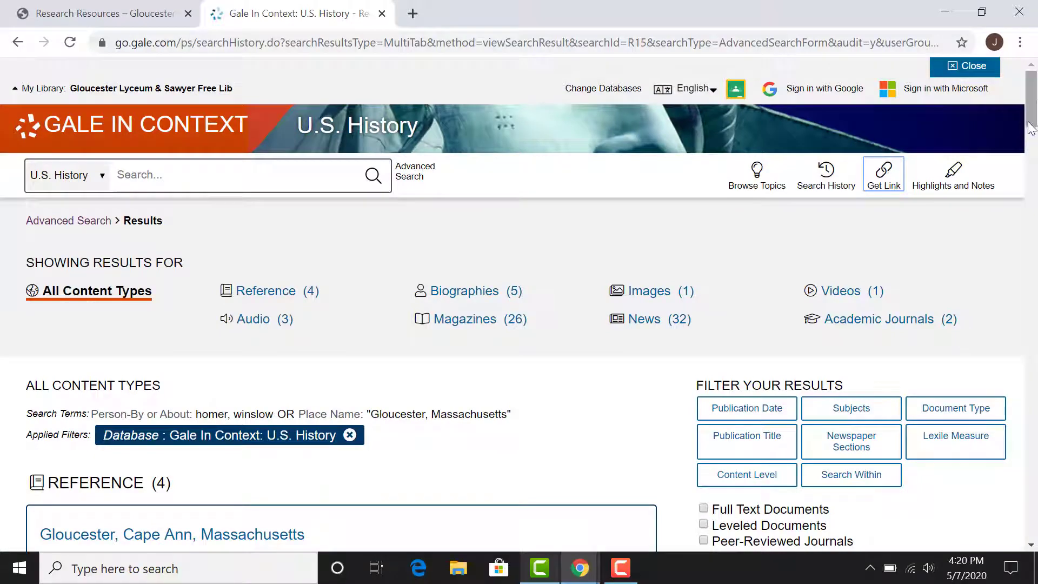
{"action": "scroll", "coordinate": [1018, 137], "scroll_direction": "down", "scroll_amount": 1}
{"action": "scroll", "coordinate": [1018, 137], "scroll_direction": "down", "scroll_amount": 8}
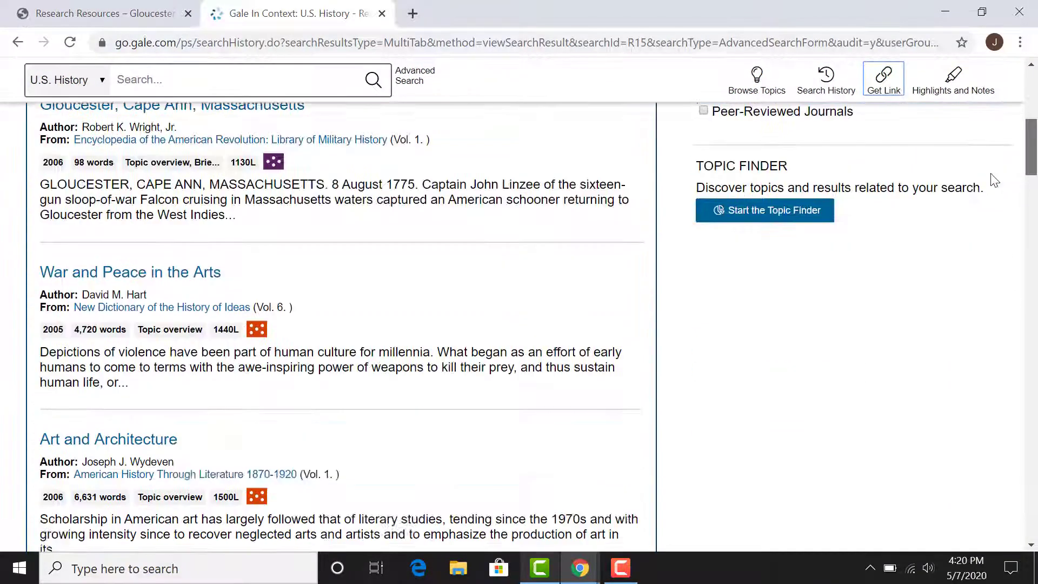
{"action": "scroll", "coordinate": [993, 190], "scroll_direction": "down", "scroll_amount": 20}
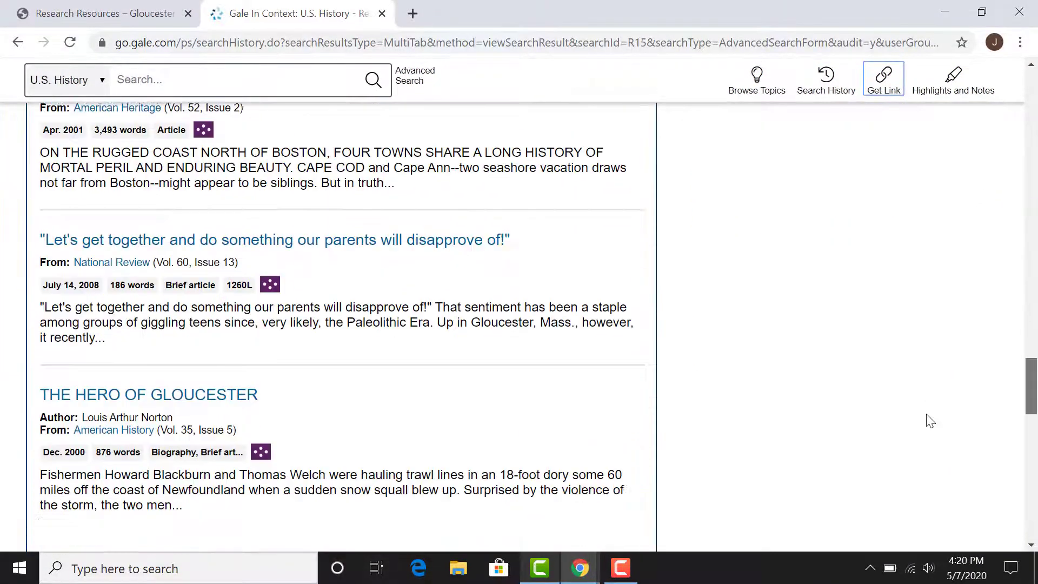
{"action": "scroll", "coordinate": [935, 451], "scroll_direction": "down", "scroll_amount": 9}
{"action": "key", "text": "Home"}
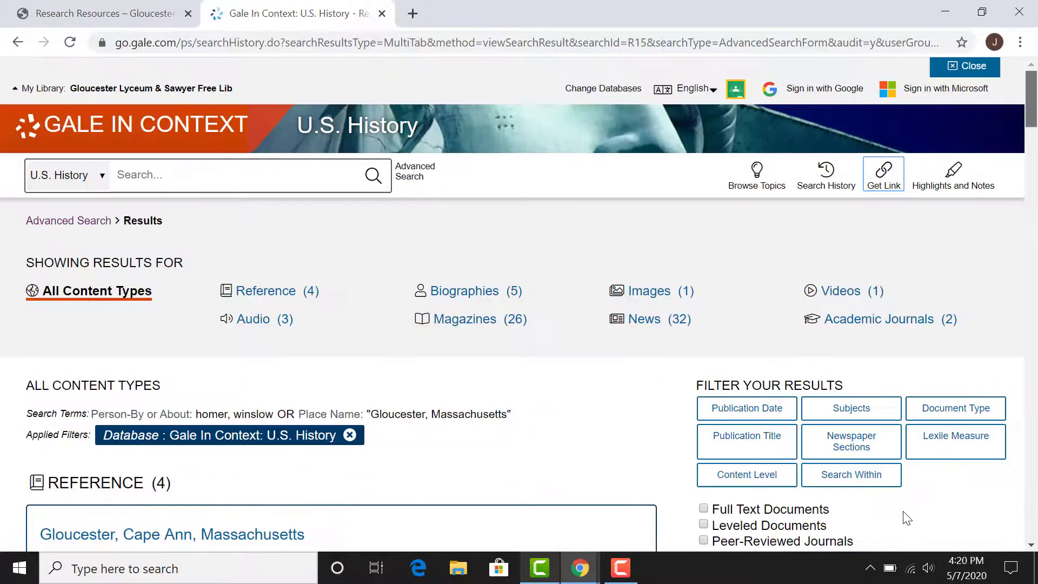